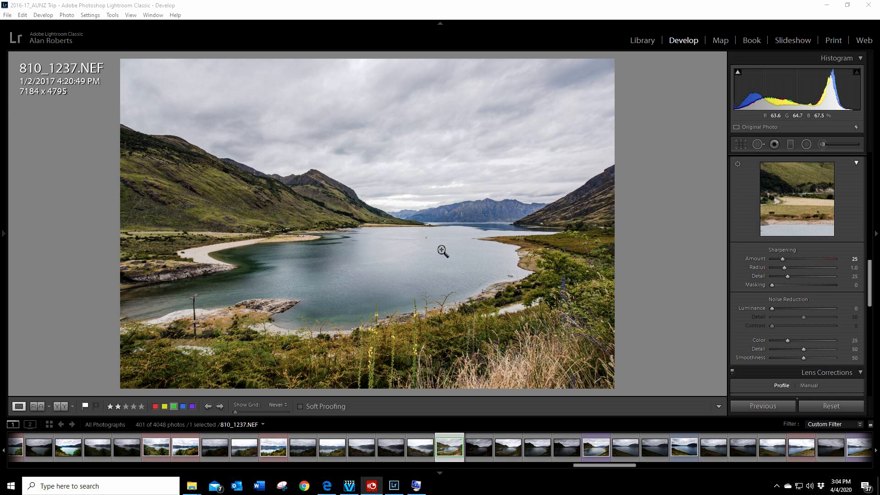
Step: Open the lake photo 810_1245.NEF and examine its mountains, water and shoreline up close
click(597, 452)
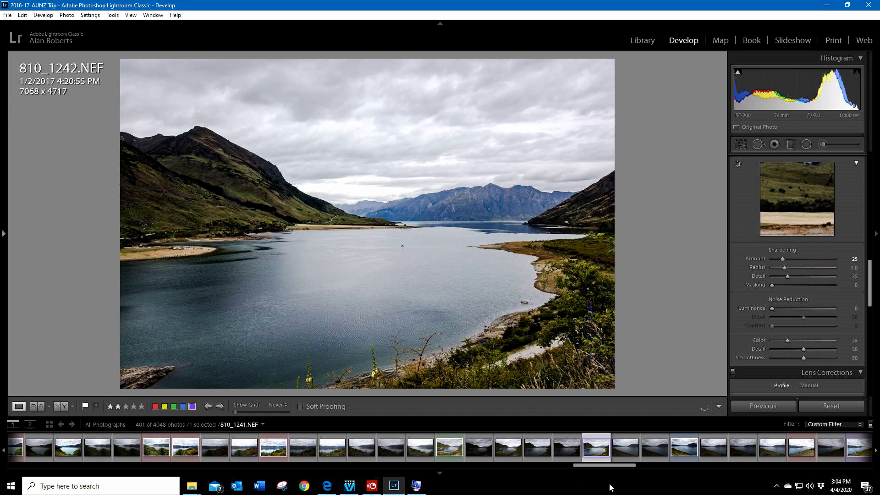
click(684, 451)
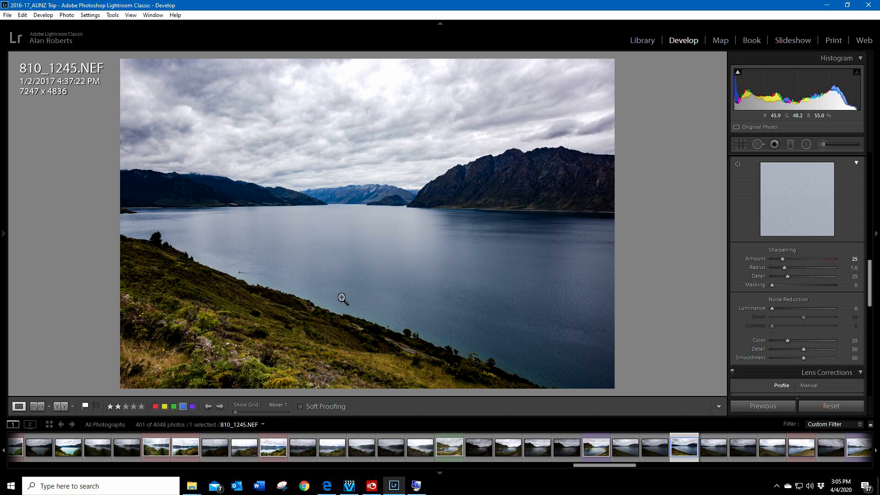
click(383, 202)
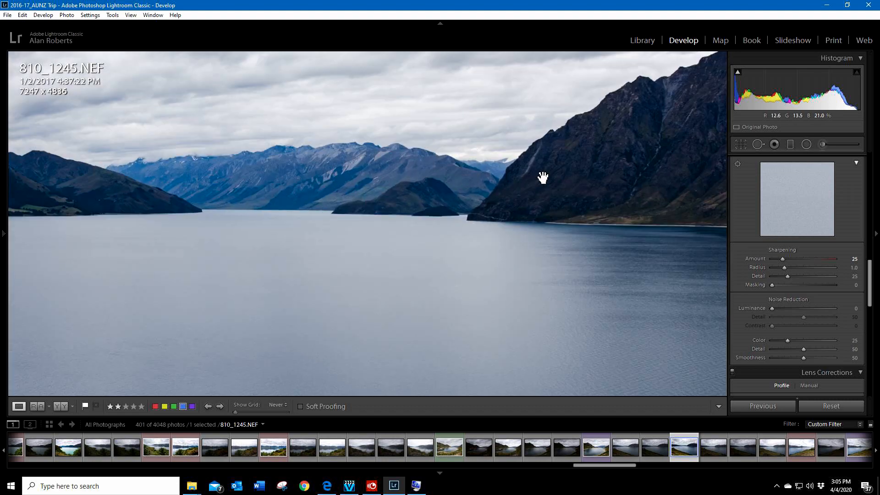
drag(543, 177, 192, 318)
drag(328, 269, 316, 184)
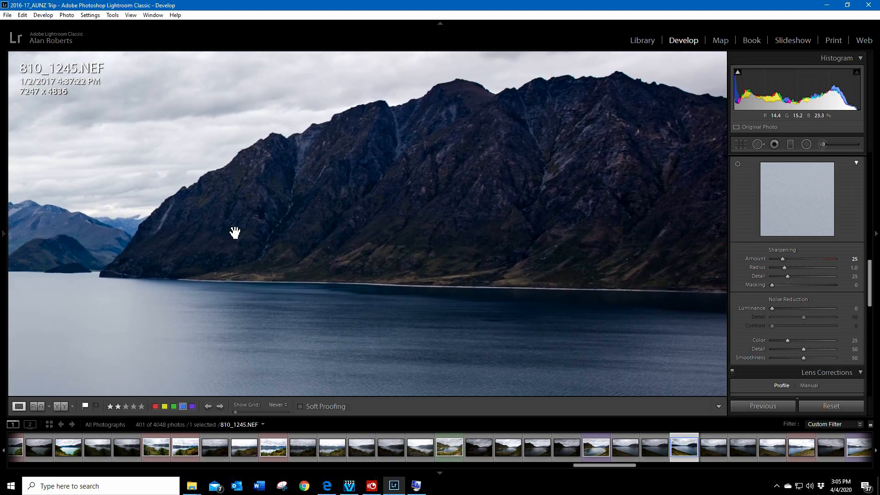
drag(233, 232, 554, 219)
drag(200, 252, 630, 212)
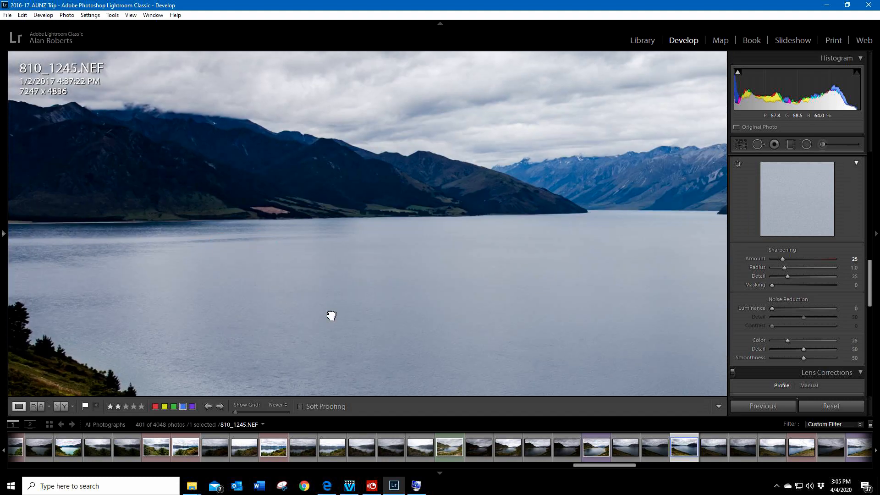
drag(332, 314, 422, 206)
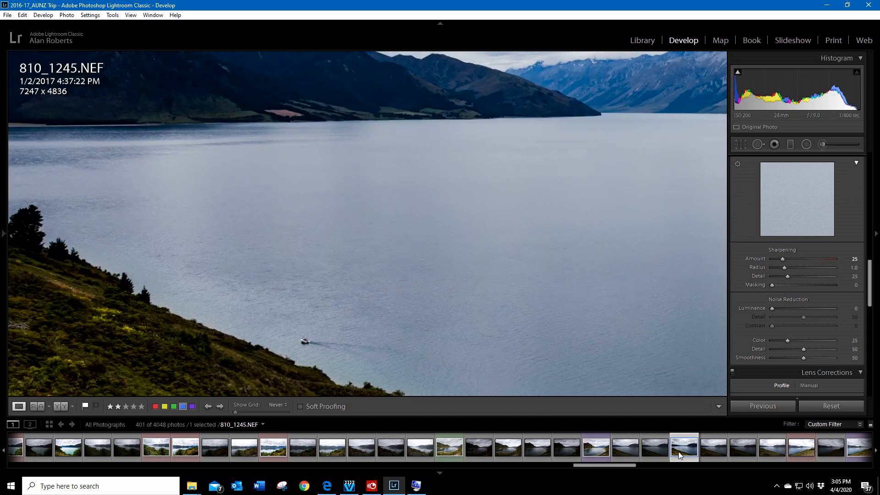
Step: Find the cottage photo 810_1855.NEF further along the filmstrip and view it whole
scroll(684, 447, down, 3)
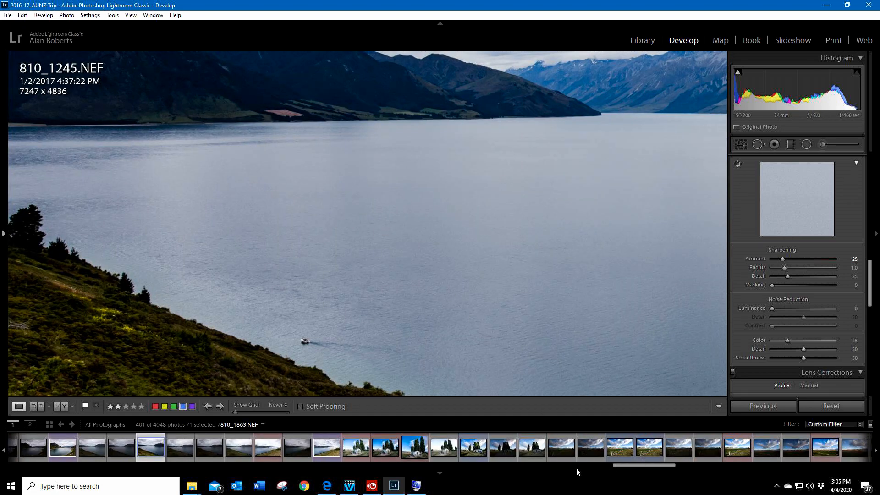
click(357, 450)
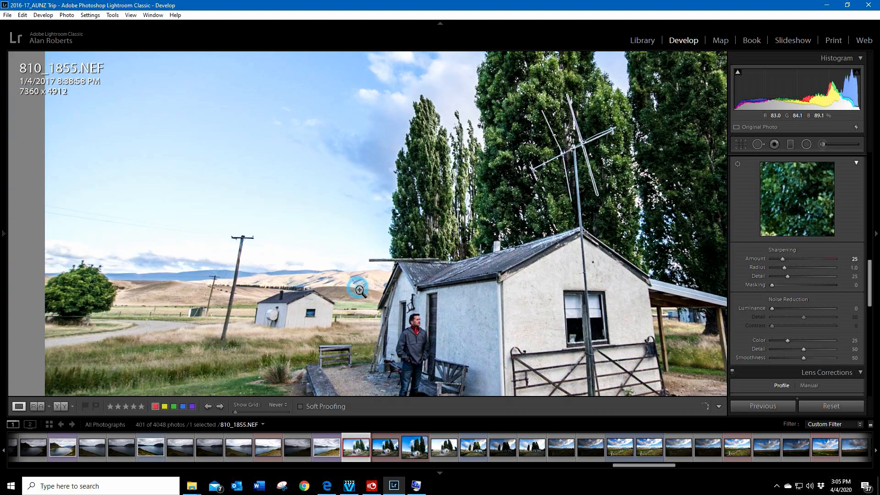
click(360, 290)
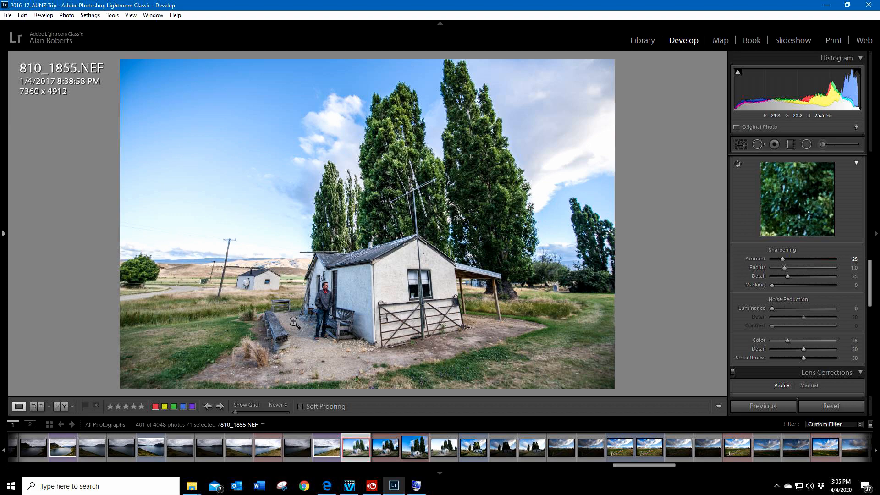
Step: Examine the distant shed, the fields and the man beside the cottage up close, and return to the full photo
click(159, 304)
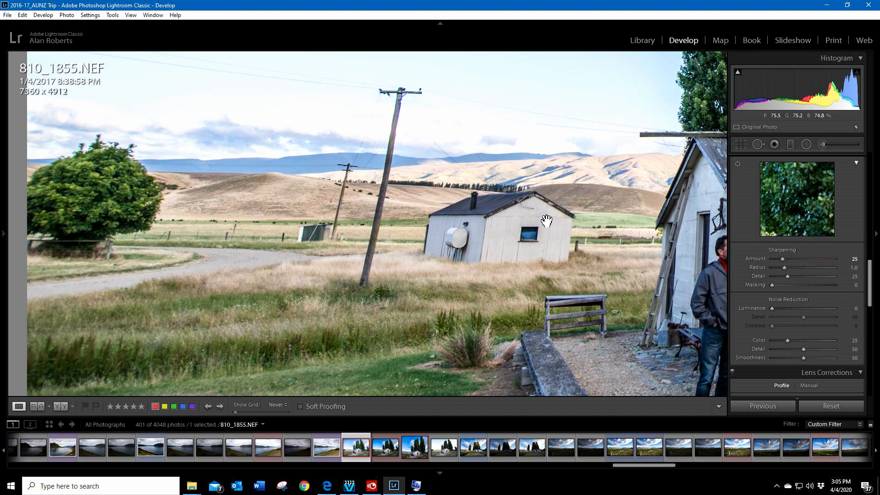
drag(576, 218, 402, 223)
drag(584, 280, 327, 191)
drag(578, 216, 227, 268)
drag(515, 275, 476, 247)
drag(290, 285, 411, 244)
drag(156, 243, 434, 221)
drag(273, 187, 166, 214)
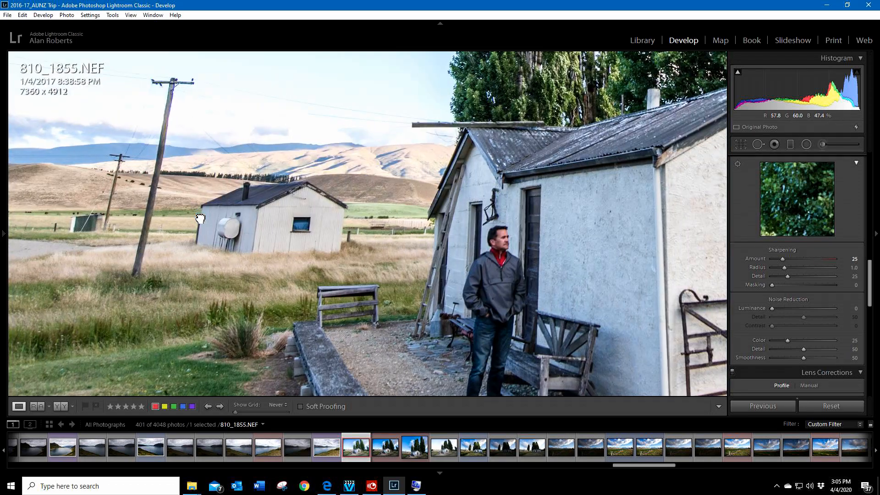
click(196, 224)
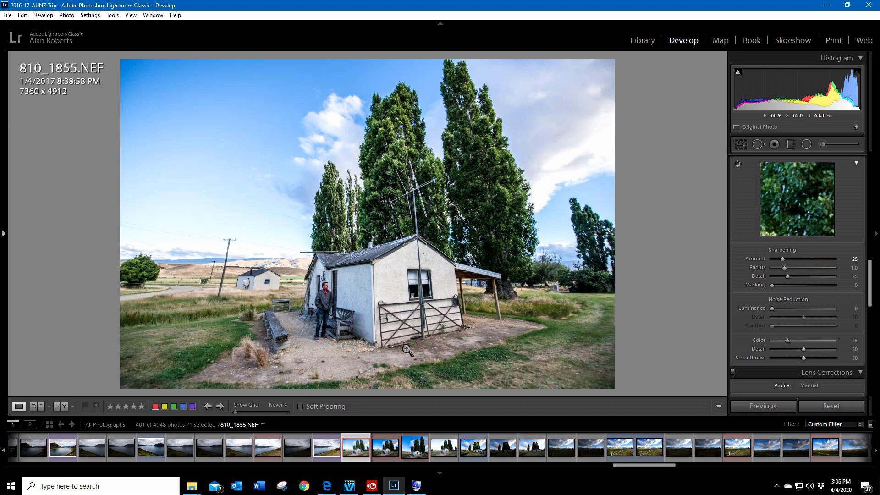
Step: Inspect the cottage's gated end wall and porch up close in 810_1855.NEF
click(521, 306)
drag(541, 293, 520, 231)
drag(239, 219, 335, 251)
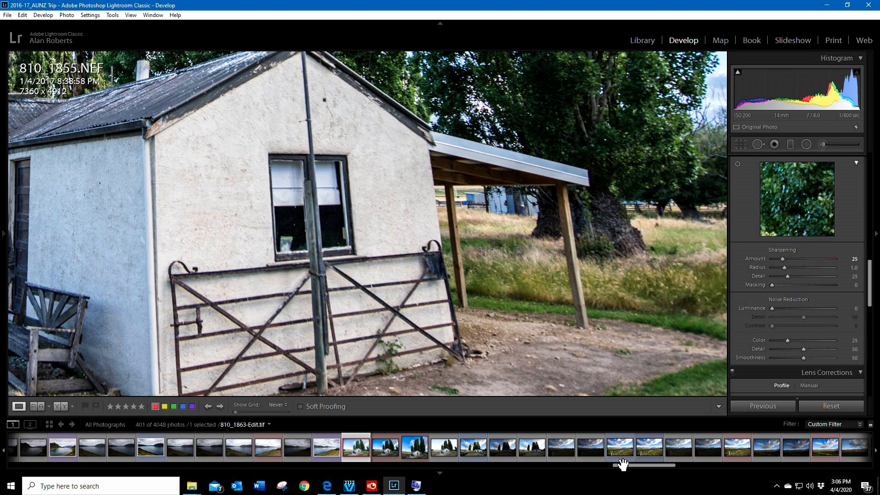
Step: Open the fence photo 810_1863.NEF and set the zoom level to 1:1
click(650, 444)
drag(455, 339, 489, 161)
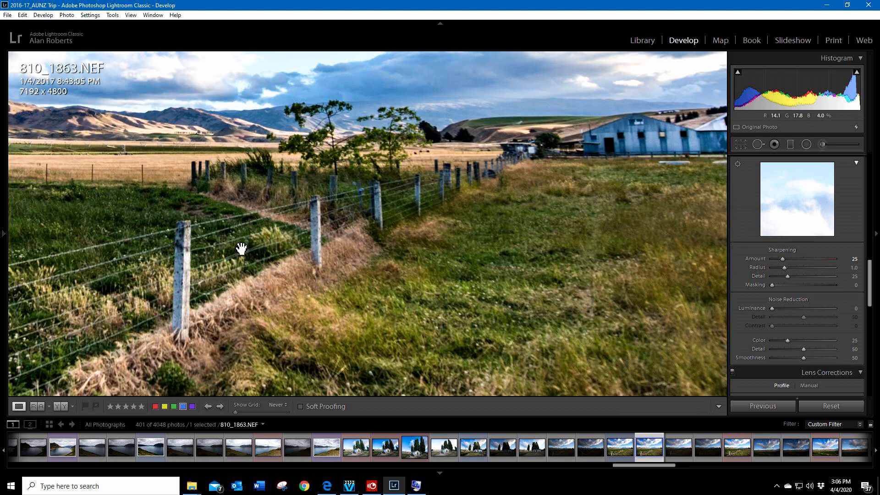
click(243, 248)
mouse_move(19, 235)
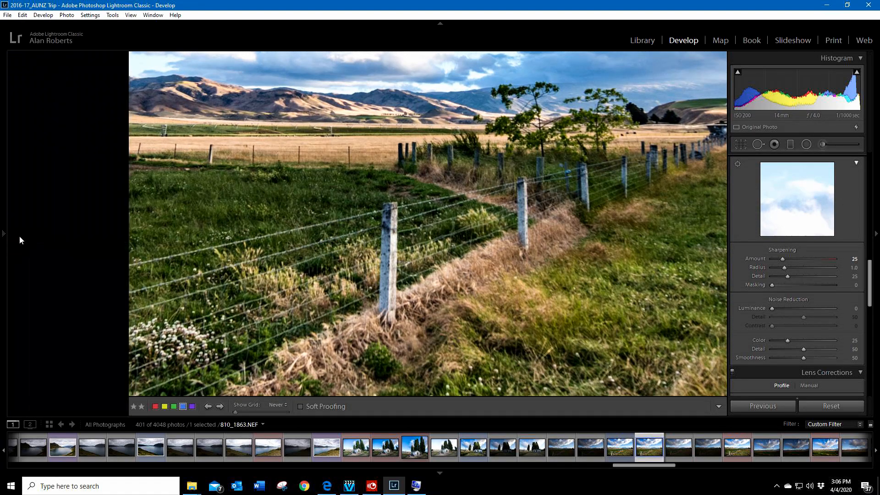
click(102, 57)
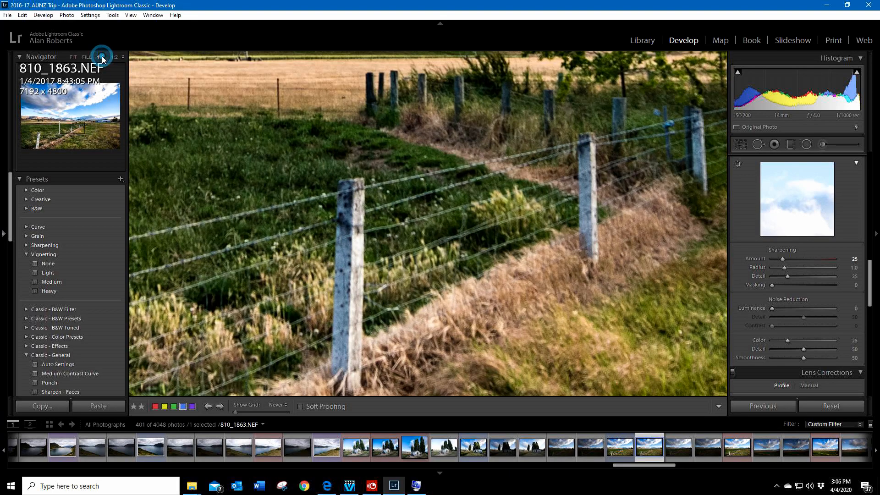
Step: Examine the fence posts, grass and blue farm buildings in 810_1863.NEF at full magnification
click(560, 186)
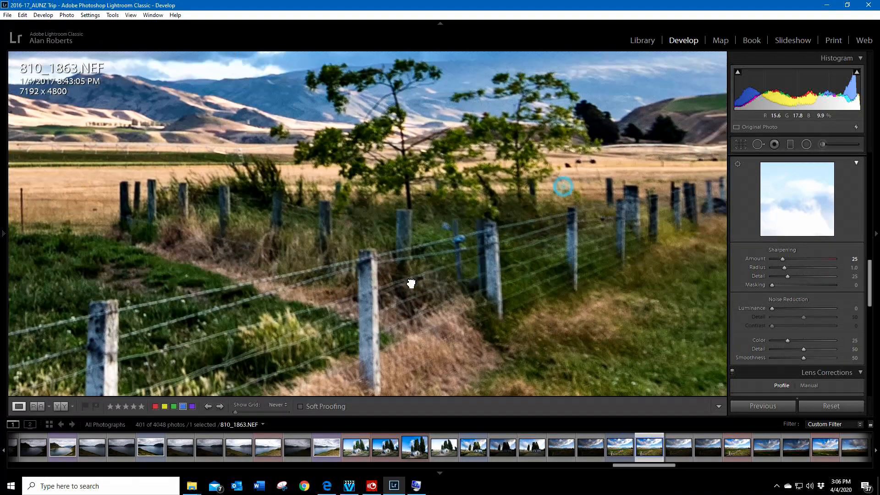
drag(411, 283, 343, 285)
drag(535, 277, 232, 211)
drag(603, 213, 396, 256)
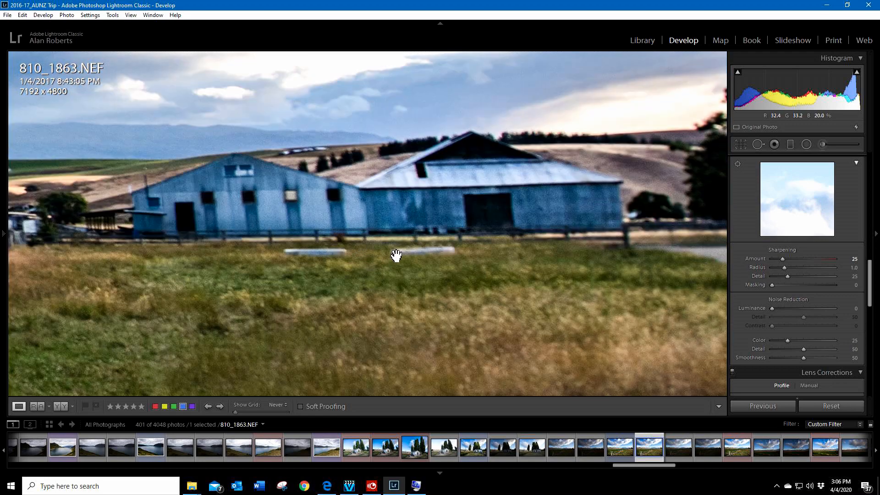
drag(301, 208, 491, 212)
drag(333, 221, 509, 230)
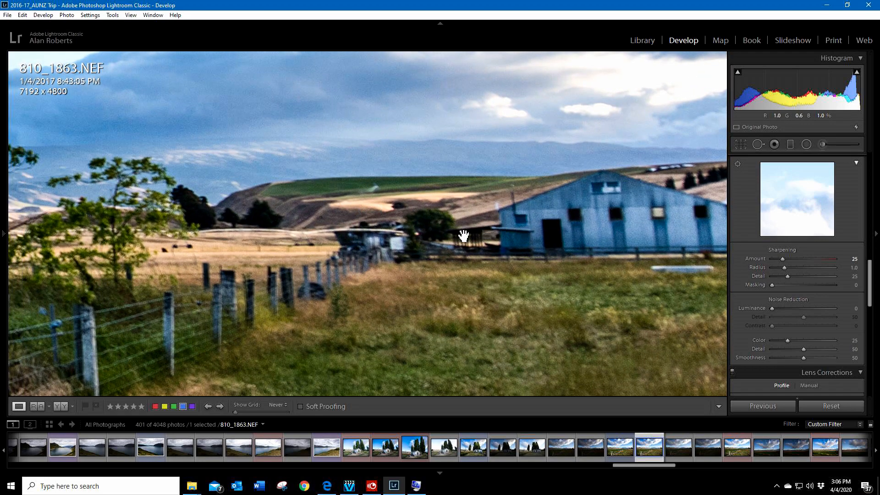
Step: Inspect the trees, fields and distant hills of 810_1863.NEF up close, and return to the full photo
drag(289, 227, 539, 232)
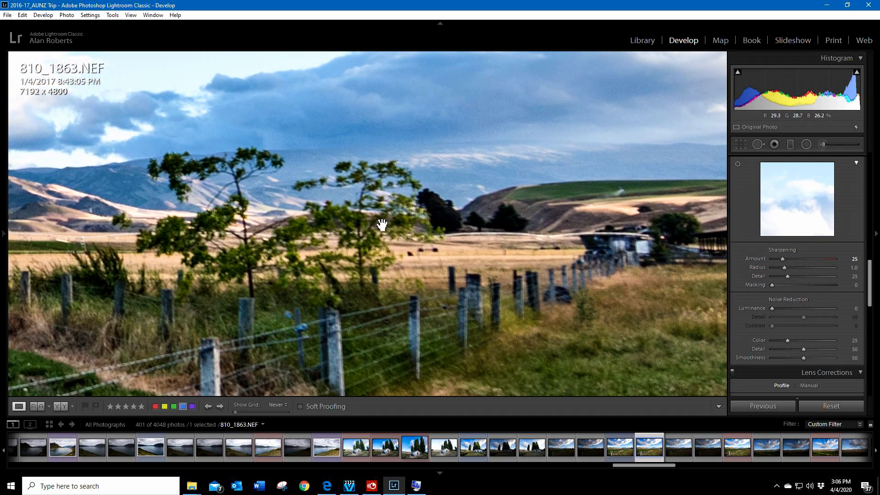
drag(234, 203, 439, 183)
drag(200, 243, 349, 238)
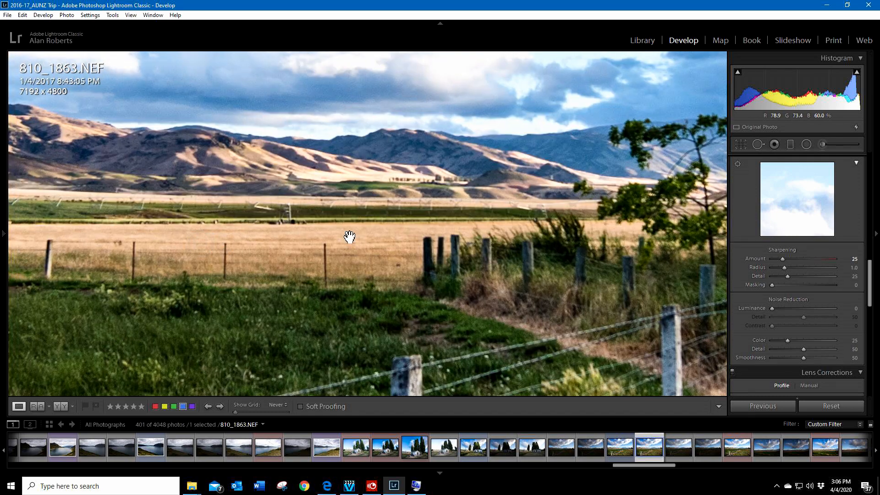
drag(183, 220, 445, 212)
drag(255, 212, 430, 206)
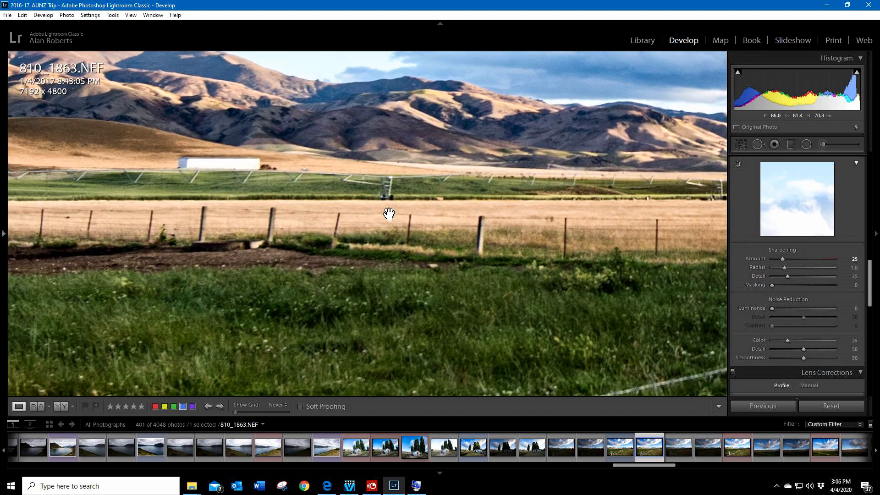
drag(399, 235, 183, 209)
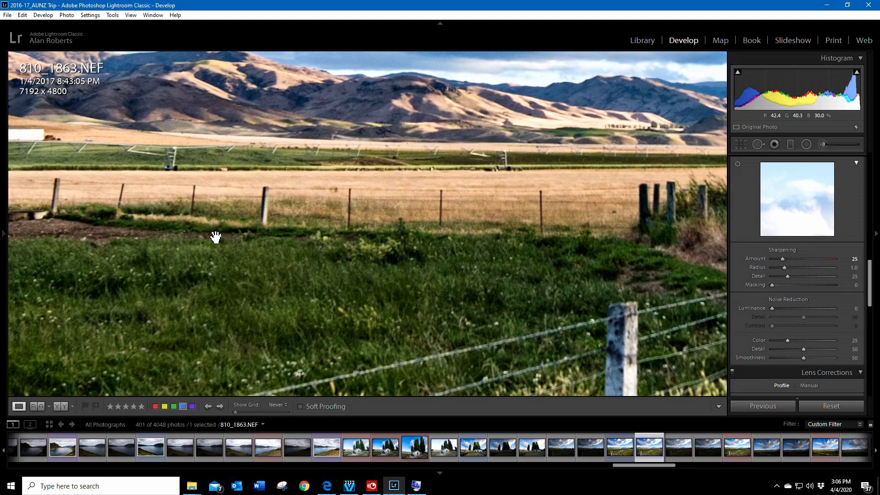
click(237, 223)
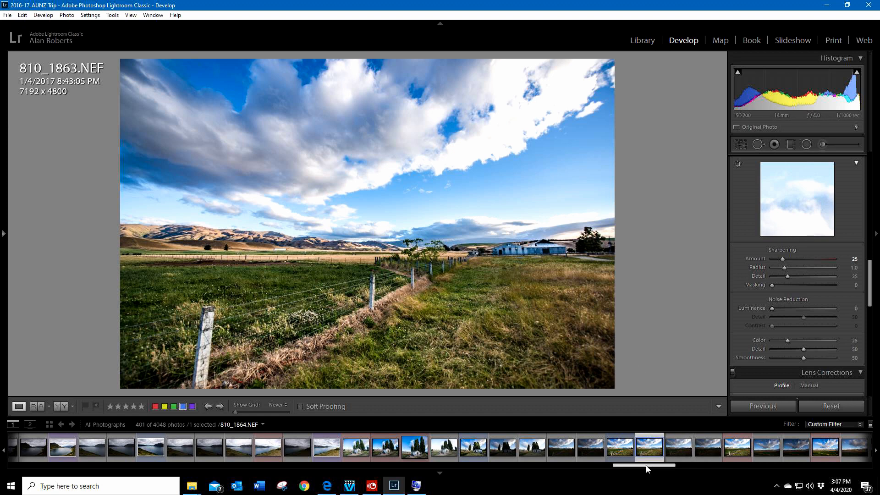
Step: Open the field photo 810_1869.NEF, check its hills and fence line up close, and return to the full photo
scroll(648, 446, down, 3)
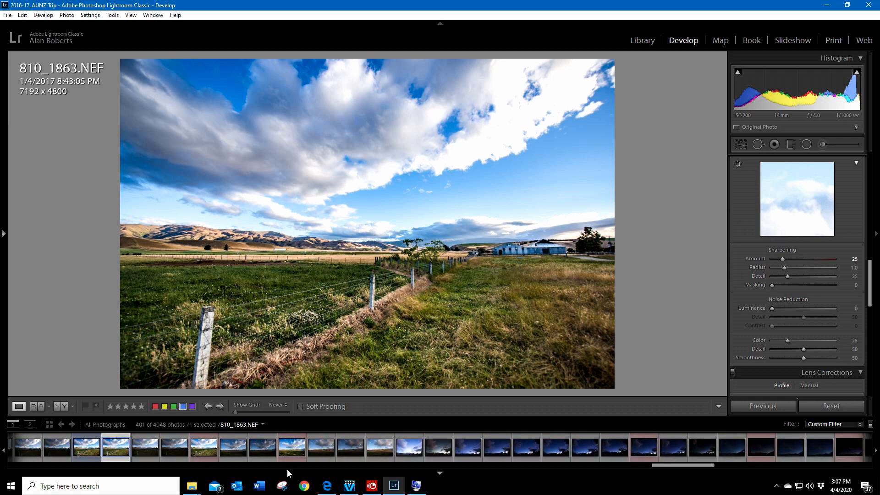
click(293, 451)
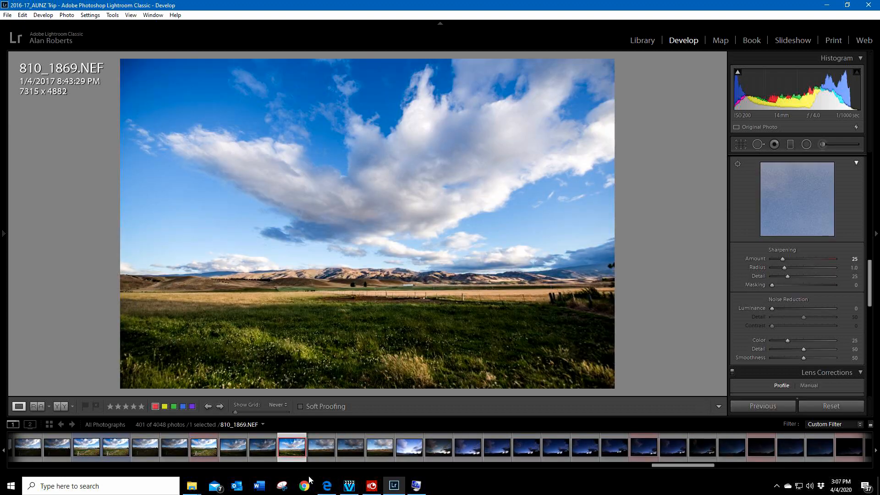
click(426, 302)
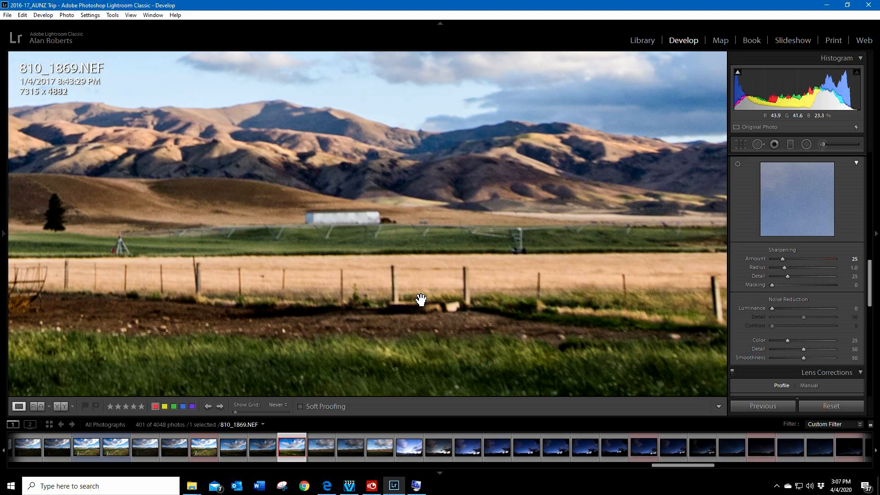
click(408, 300)
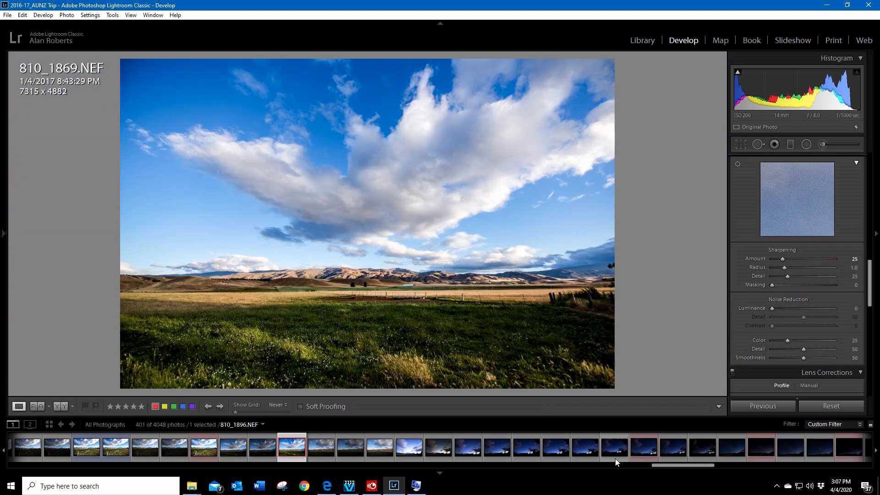
Step: Open the shearing shed photo 810_1968.NEF, inspect its metal pens up close, and return to the full photo
drag(662, 467, 774, 465)
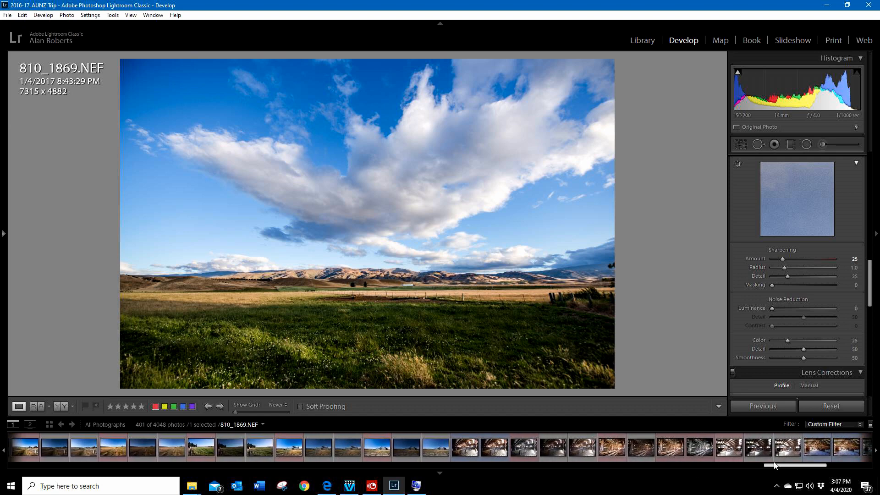
click(493, 447)
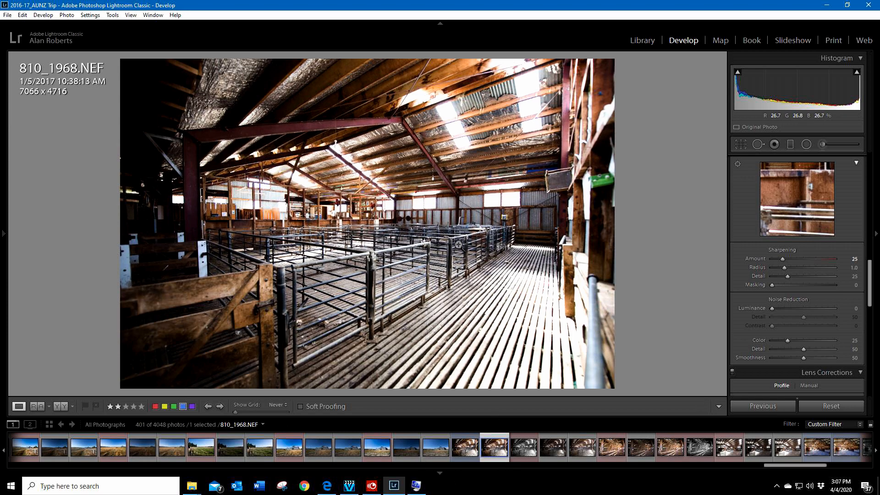
click(473, 235)
drag(293, 215, 457, 261)
drag(321, 308, 429, 261)
drag(312, 220, 269, 203)
click(509, 265)
Step: Open the barn interior photo 810_1977.NEF, examine its roof beams up close, and return to the full photo
click(847, 448)
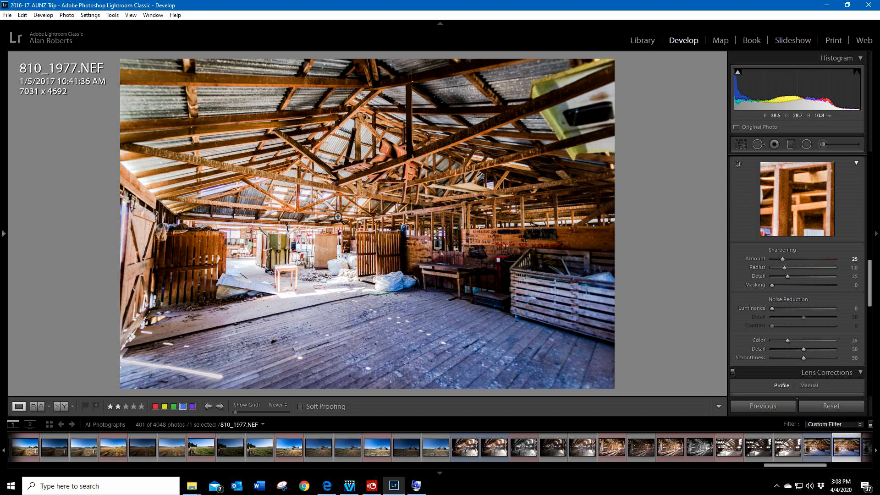
click(335, 199)
drag(524, 143, 444, 300)
drag(226, 278, 440, 275)
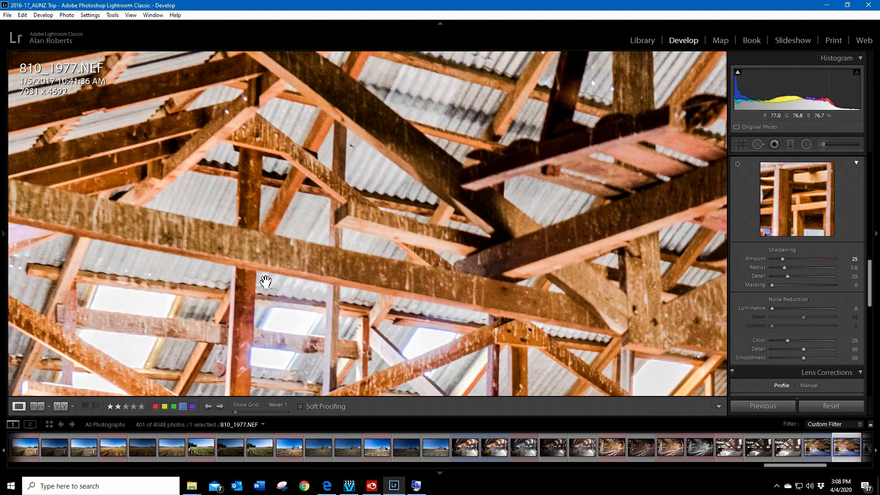
drag(88, 222, 373, 222)
drag(534, 287, 460, 106)
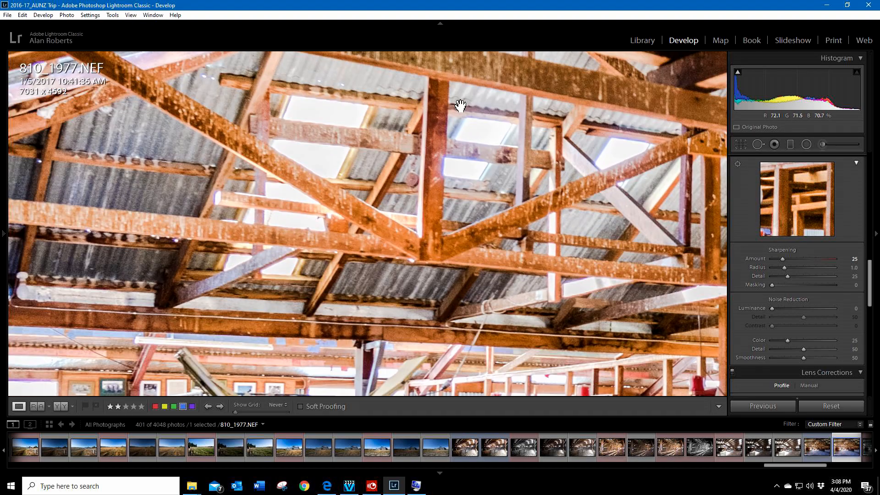
drag(534, 366, 490, 158)
drag(344, 285, 375, 269)
click(305, 255)
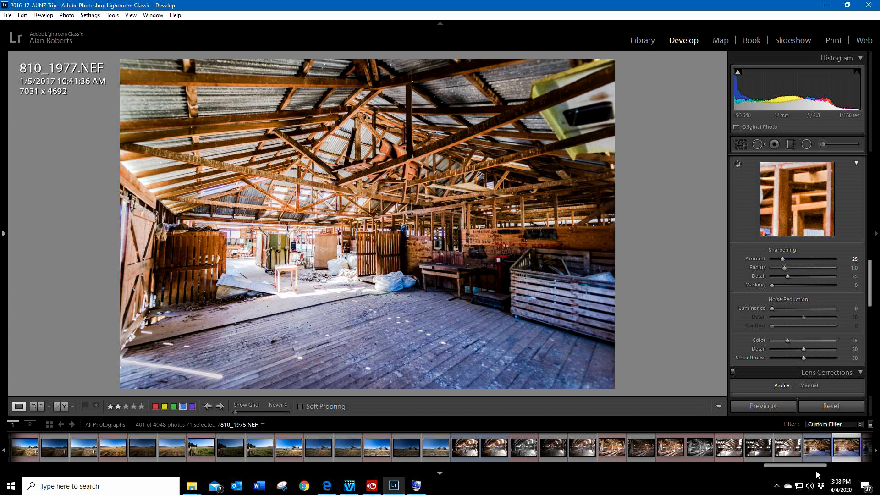
Step: Send a TIFF copy of 810_1977.NEF with Lightroom adjustments to Topaz Sharpen AI and dismiss its welcome window
right_click(846, 452)
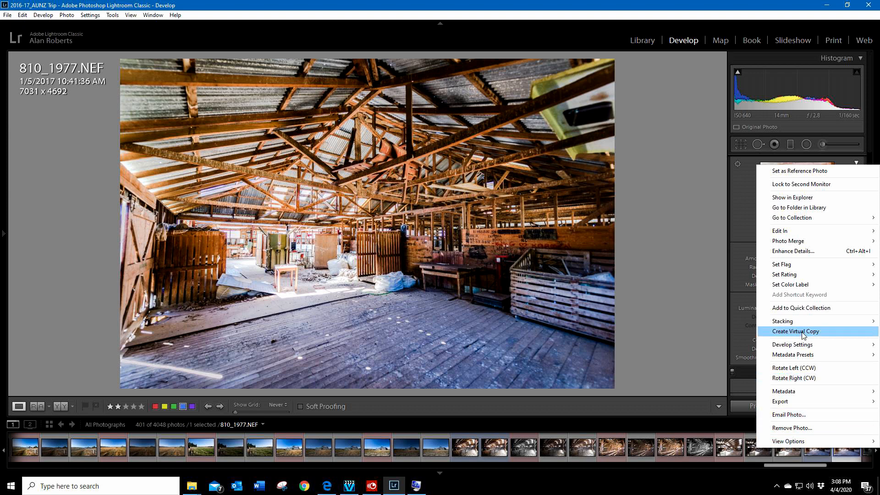
mouse_move(800, 231)
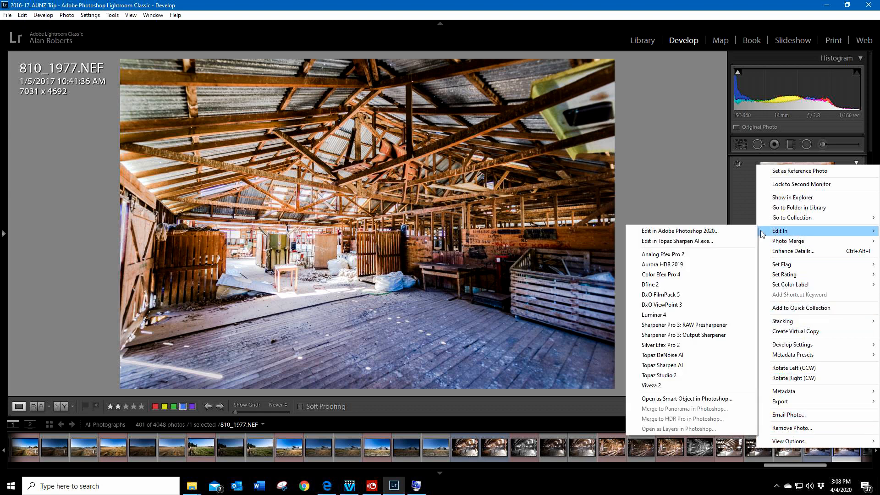
click(672, 365)
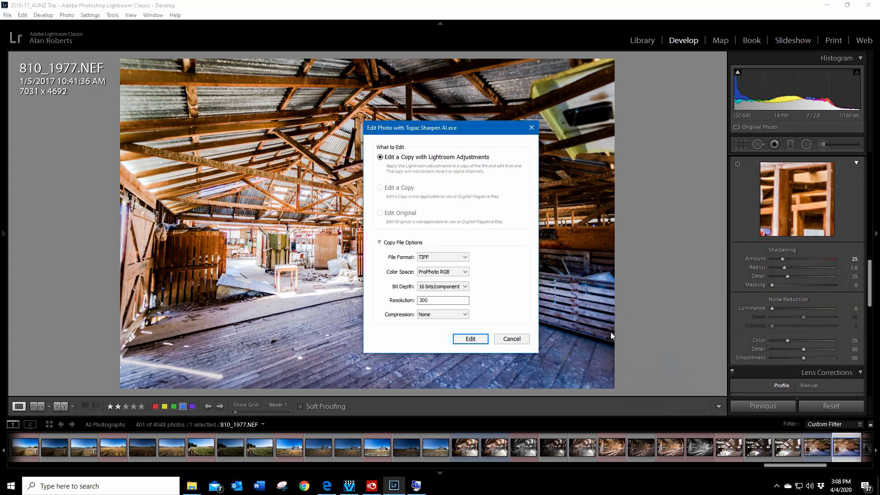
click(449, 275)
click(421, 291)
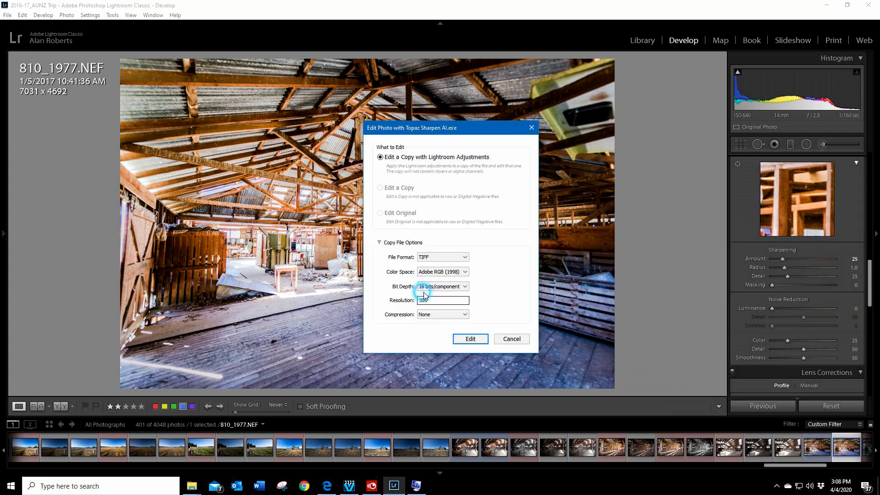
click(477, 341)
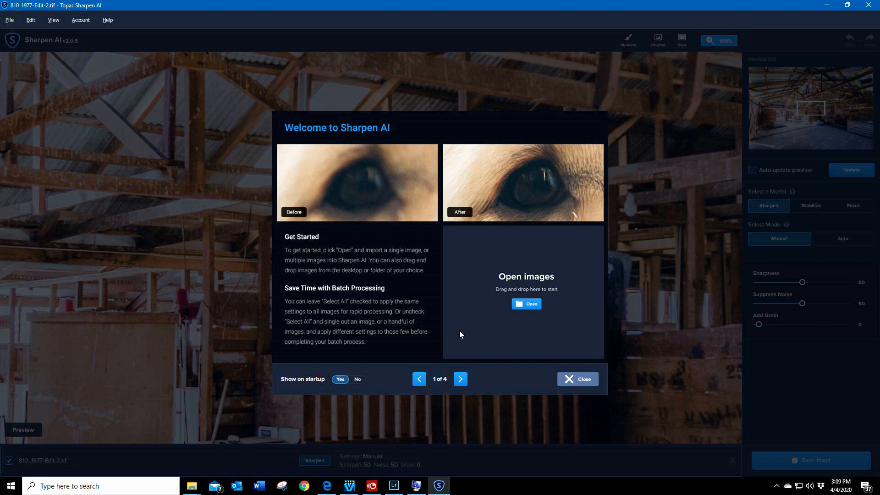
click(583, 380)
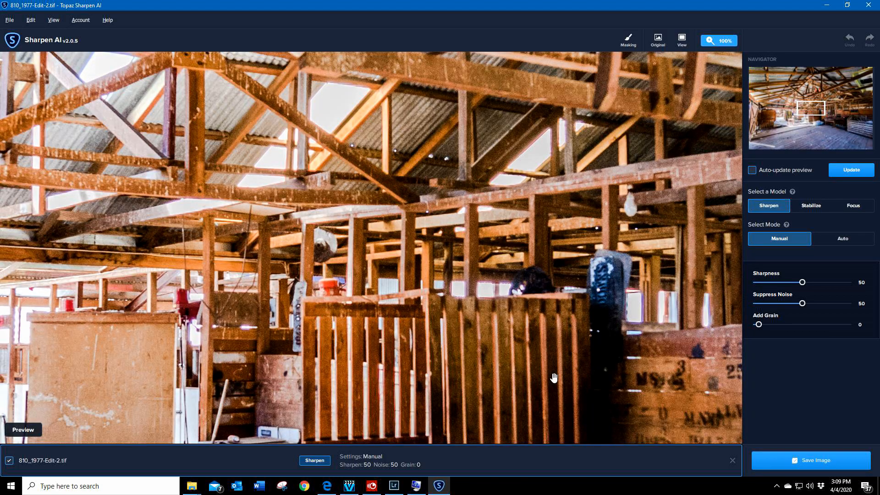
Step: Show the barn preview at 50% zoom and choose the Stabilize sharpening model
click(727, 42)
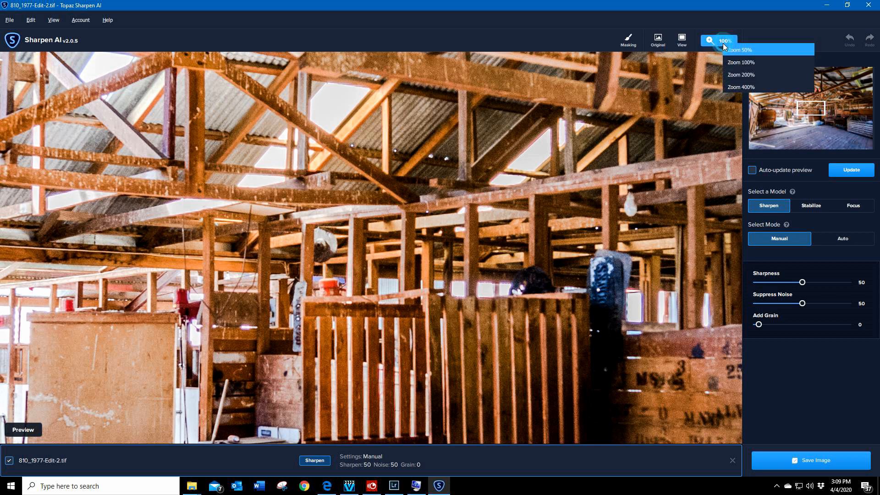
click(750, 84)
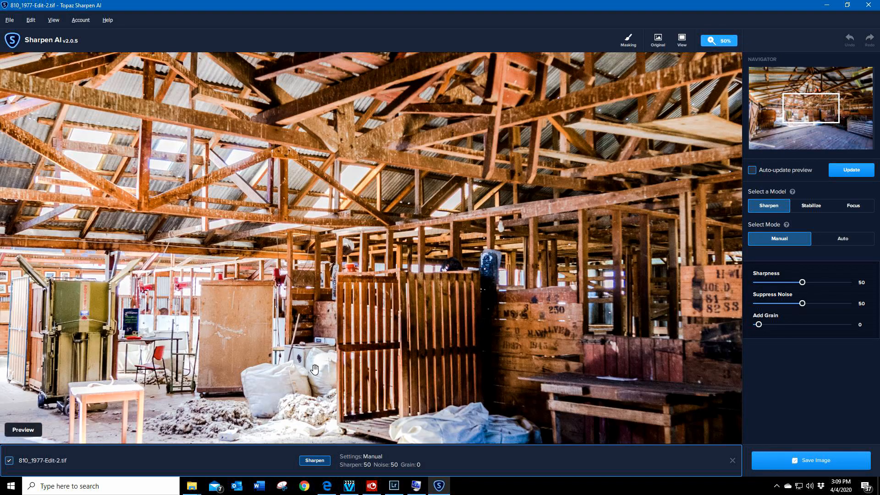
drag(491, 260, 544, 232)
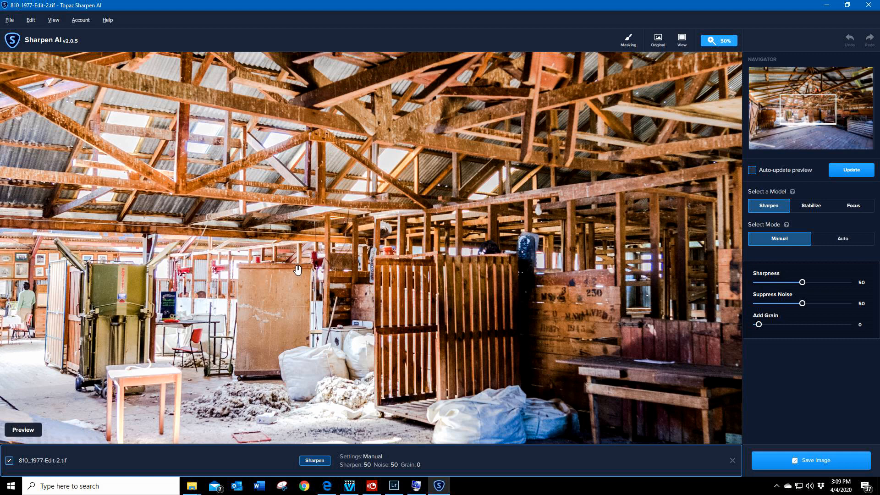
drag(441, 251, 445, 298)
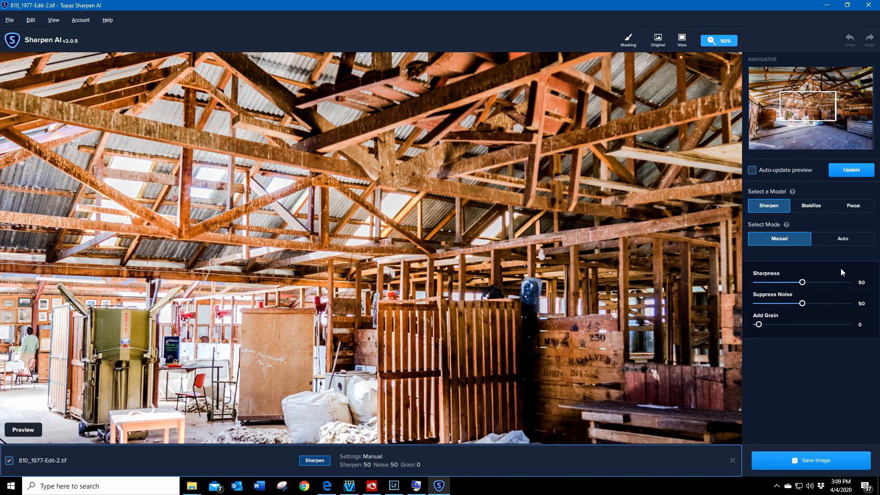
click(816, 205)
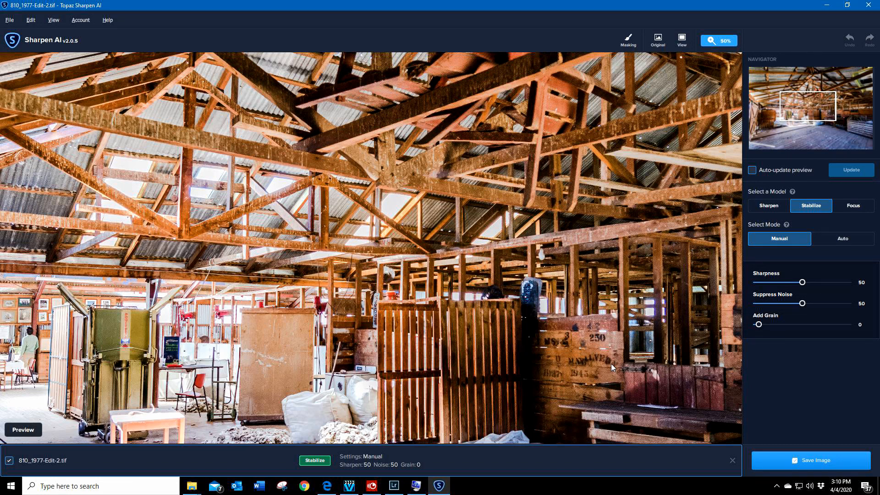
Step: Examine the barn's floor, wool press, slatted gates and roof beams in the 50% Stabilize preview
drag(469, 319, 491, 152)
drag(316, 252, 422, 288)
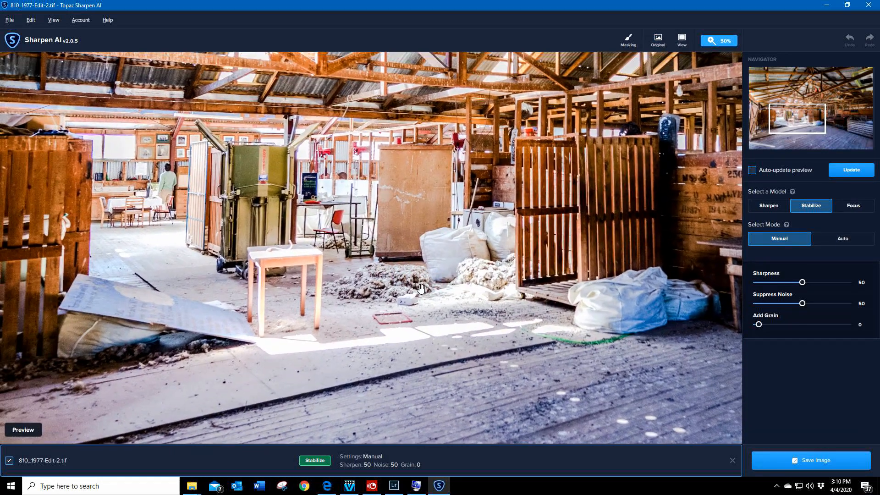
drag(439, 212, 566, 214)
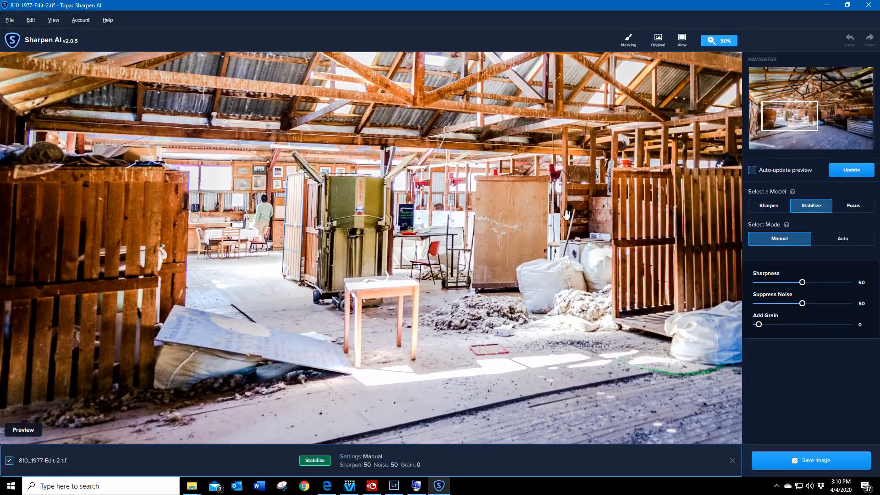
drag(637, 232, 499, 242)
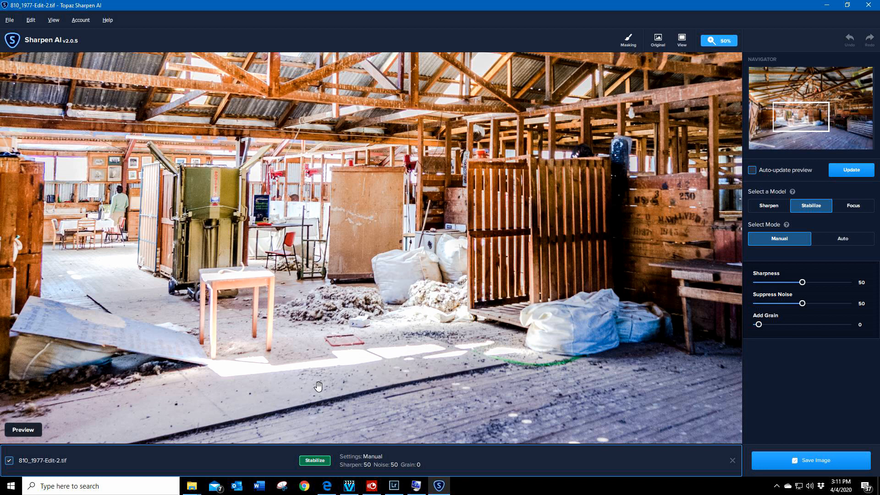
click(479, 222)
drag(479, 222, 484, 334)
drag(519, 294, 442, 293)
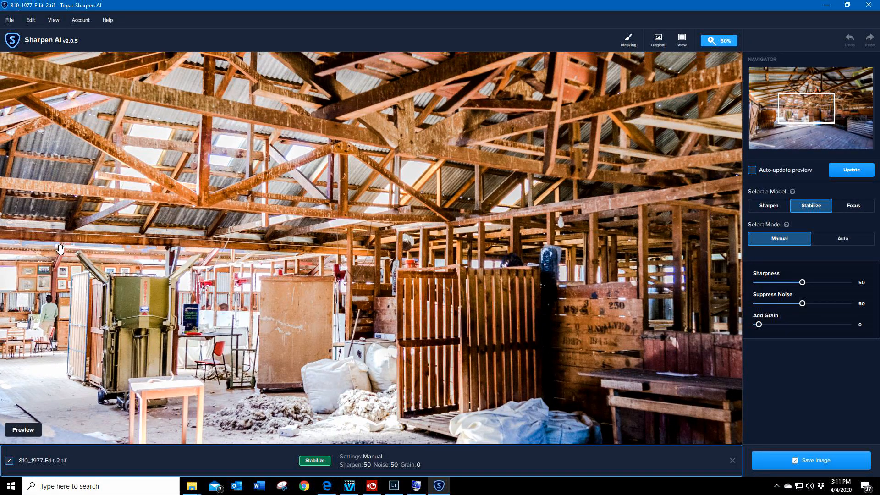
Step: Zoom the preview to 100% on the stencilled crate wall and bench, and update the Stabilize preview there
click(726, 41)
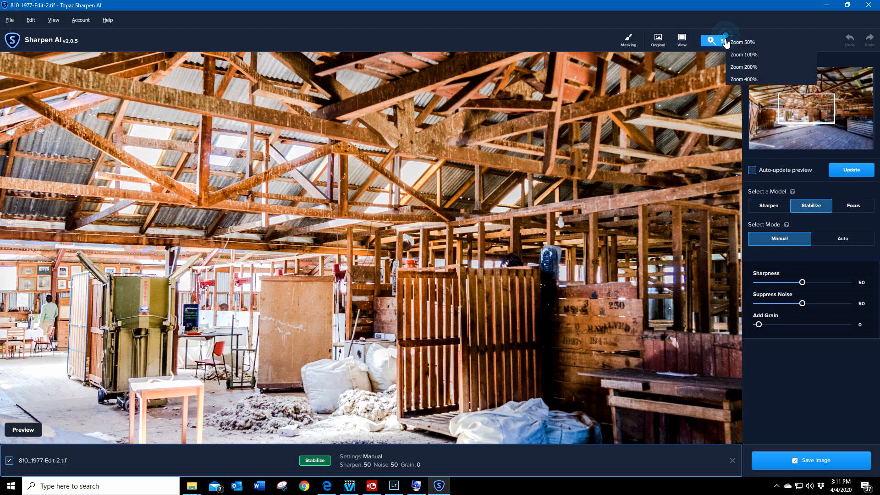
click(748, 57)
drag(655, 374, 357, 243)
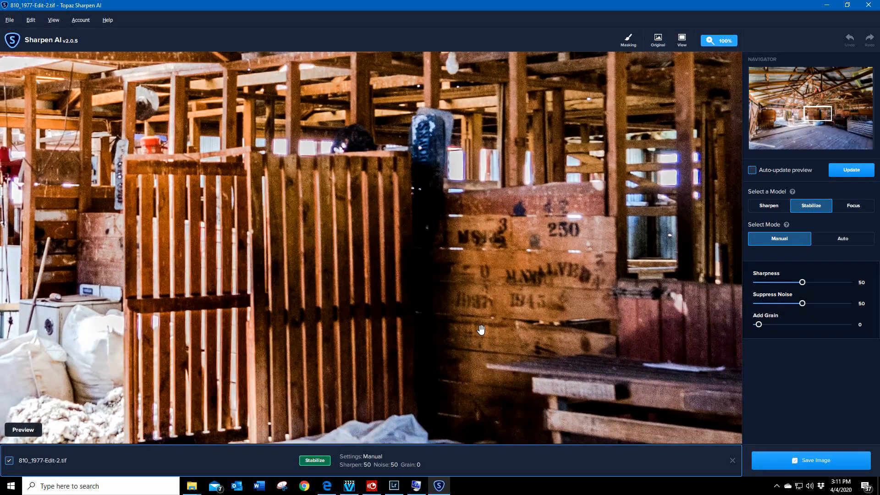
drag(554, 355, 476, 326)
click(856, 177)
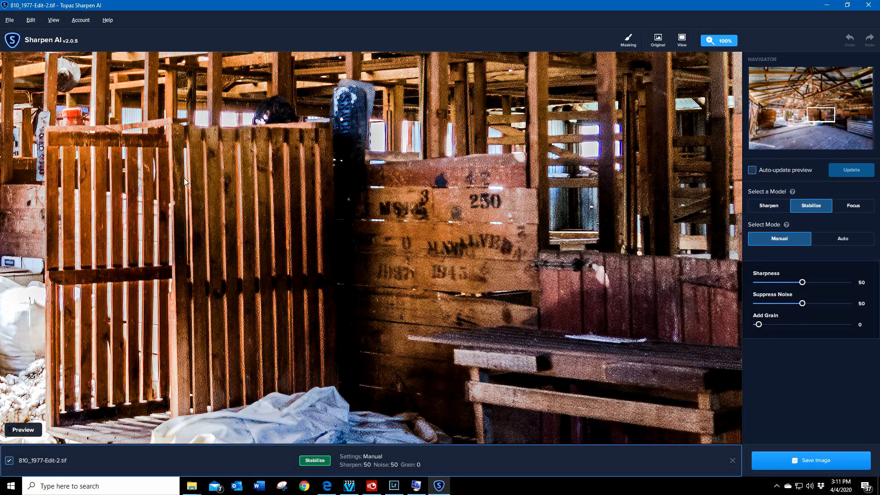
Step: Check the gates, roof beams, wool press and wool bags at 100%, and save the image processed with Stabilize
drag(540, 270, 451, 257)
drag(374, 224, 496, 321)
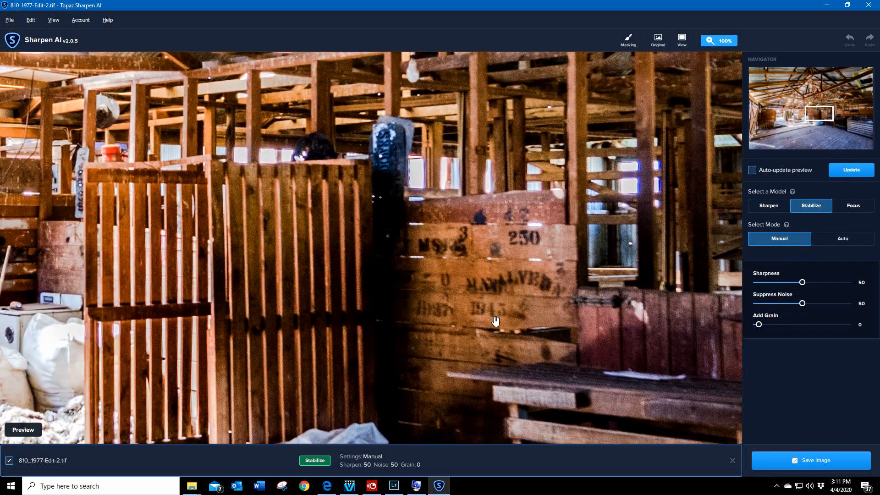
drag(361, 204, 507, 332)
drag(255, 229, 533, 247)
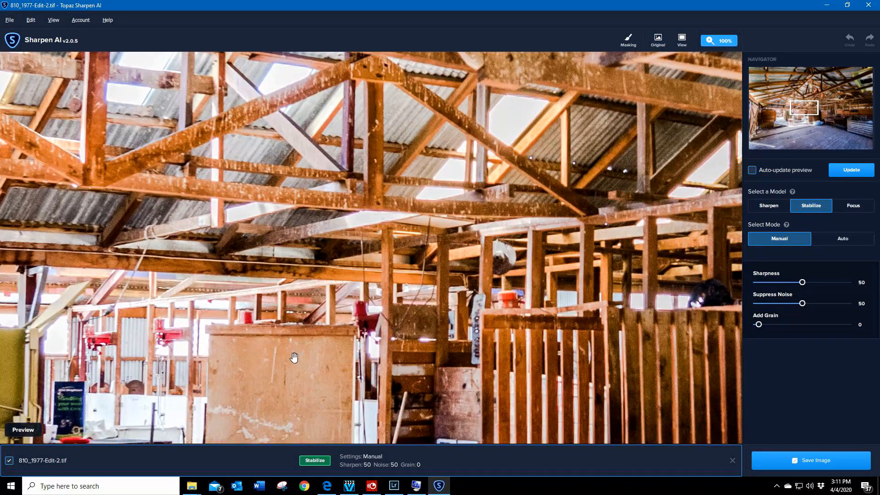
drag(294, 356, 459, 222)
drag(261, 288, 426, 202)
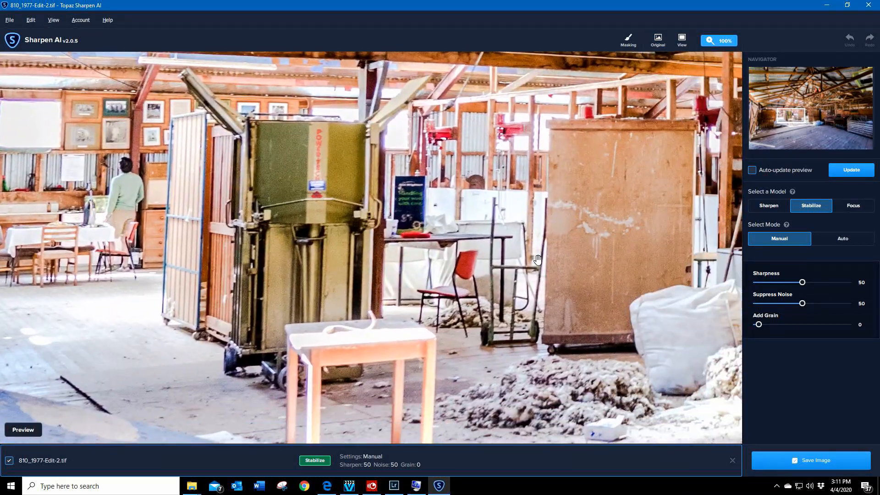
drag(551, 304, 376, 267)
drag(486, 275, 440, 283)
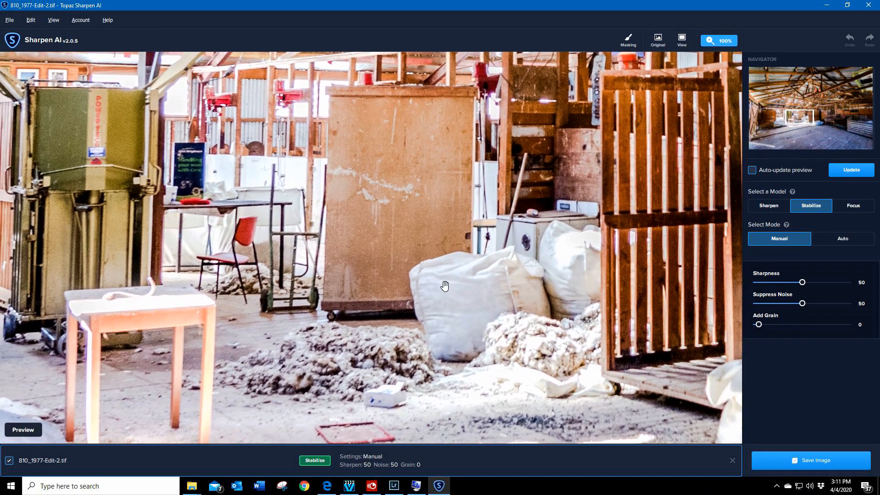
click(807, 463)
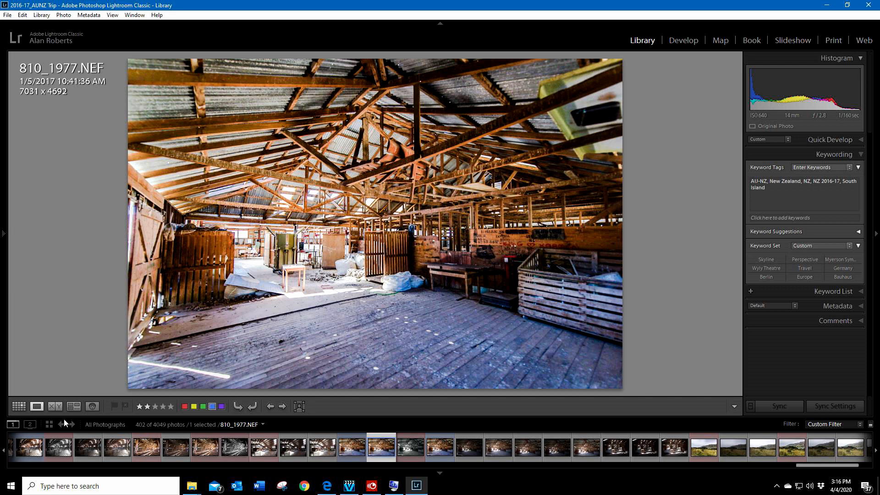
Step: Back in Lightroom, flip repeatedly between 810_1977-Edit-2.tif and the original 810_1977.NEF to compare them at full view
click(351, 449)
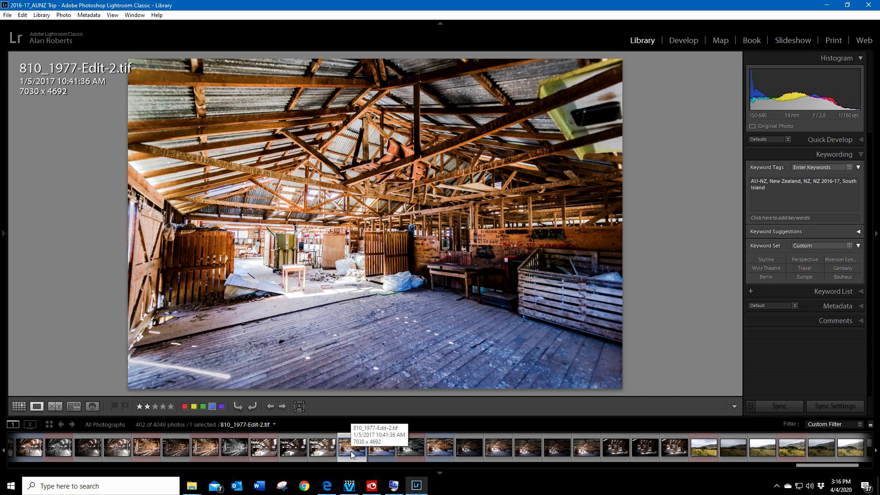
key(Right)
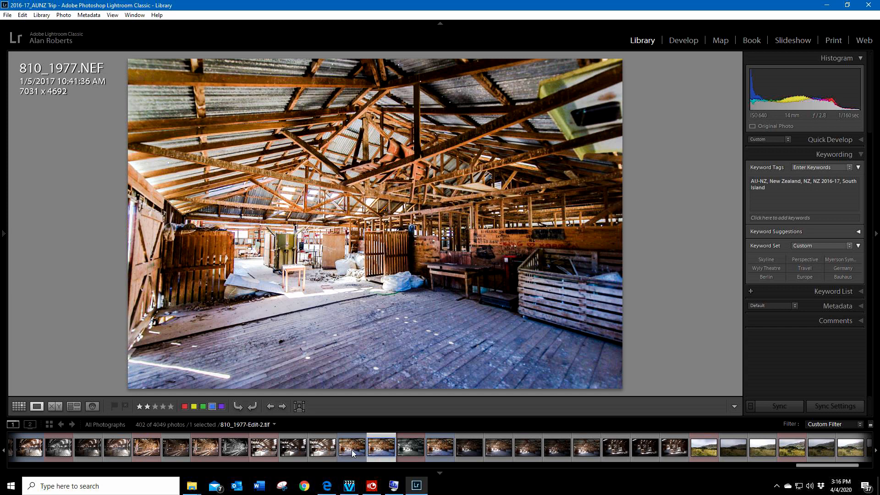
click(351, 450)
key(Right)
click(360, 450)
key(Right)
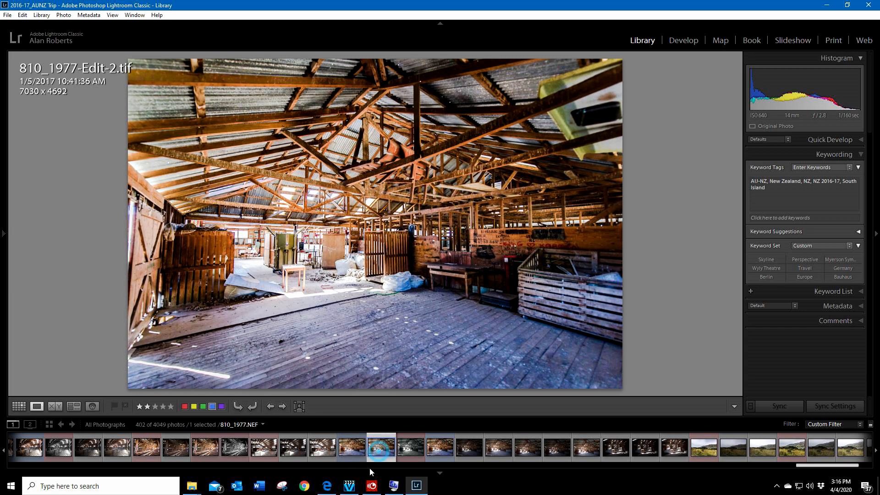
mouse_move(371, 485)
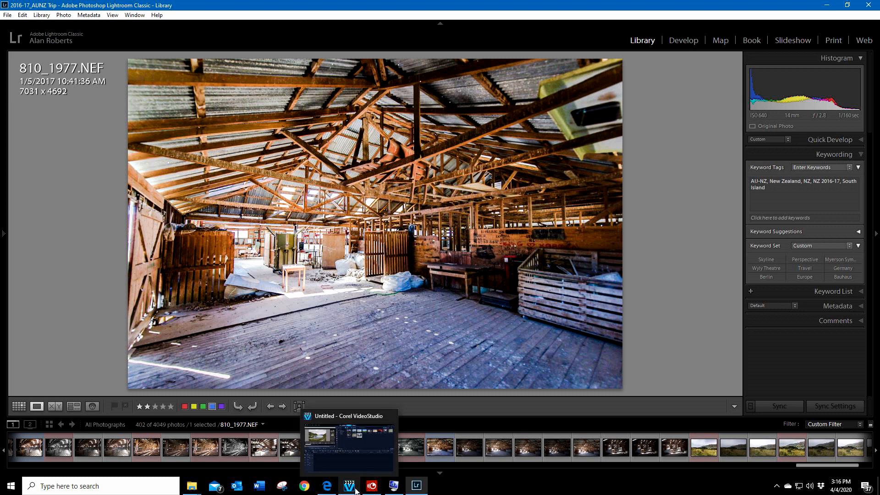
Step: Show 810_1977.NEF and 810_1977-Edit-2.tif side by side in Compare view, enlarged by hiding the Library settings
ctrl+click(352, 449)
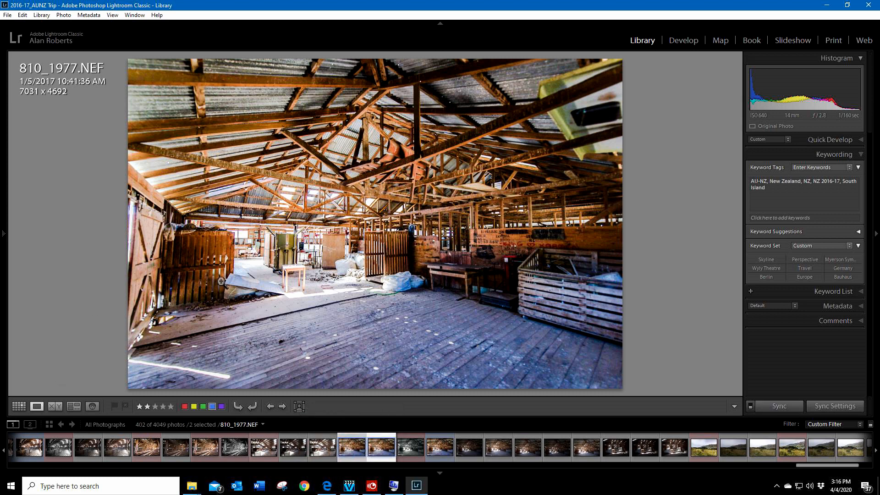
click(55, 407)
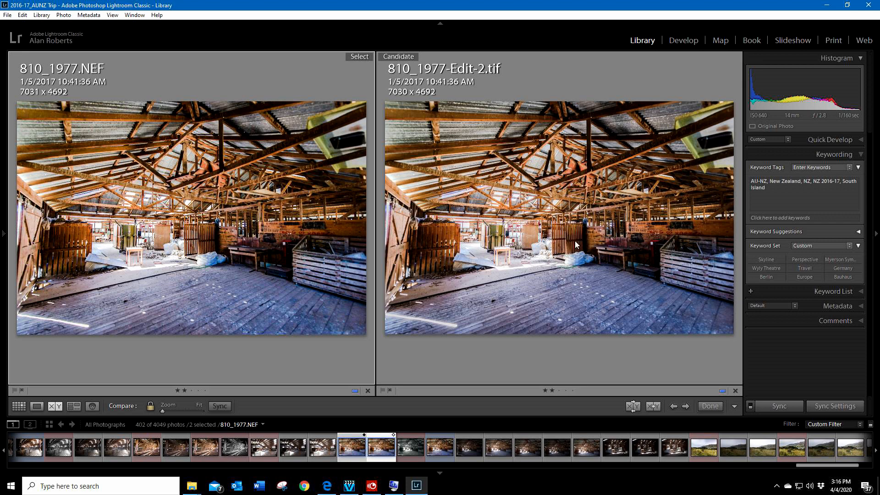
click(875, 233)
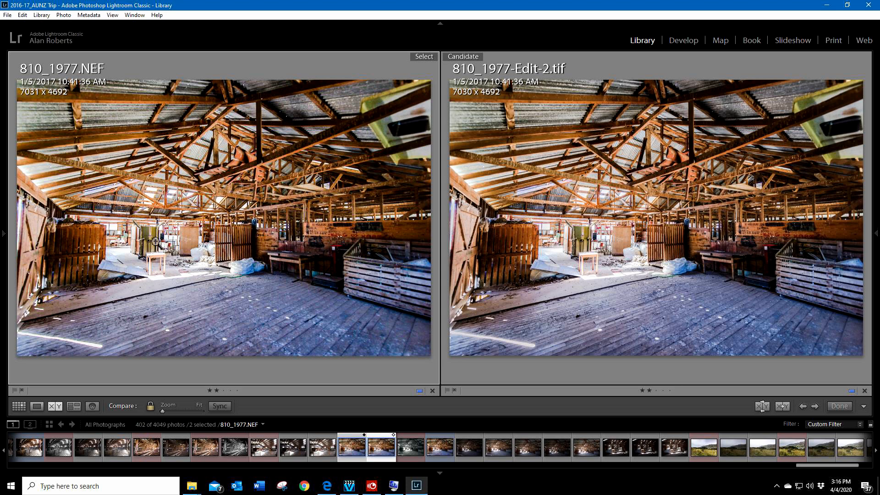
Step: Compare the green wool press, red chair and wooden cabinet in both versions at 1:1 zoom
click(156, 242)
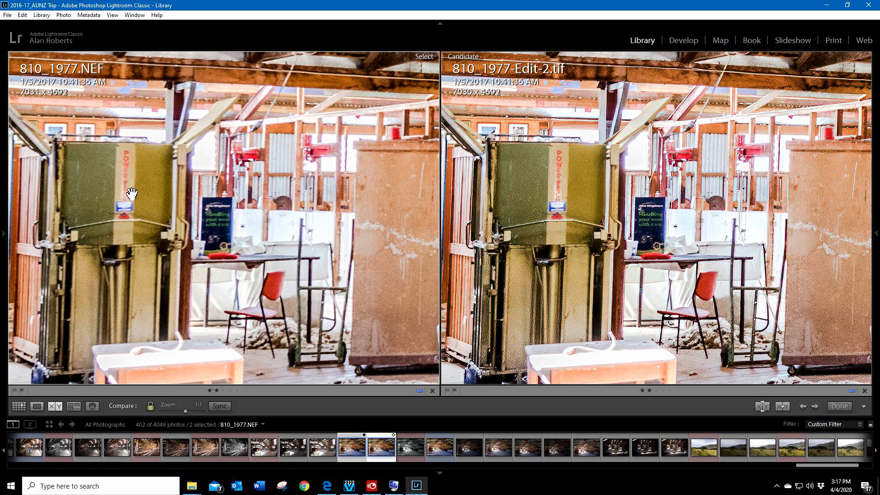
mouse_move(132, 194)
mouse_down()
mouse_move(155, 193)
mouse_move(135, 190)
mouse_up()
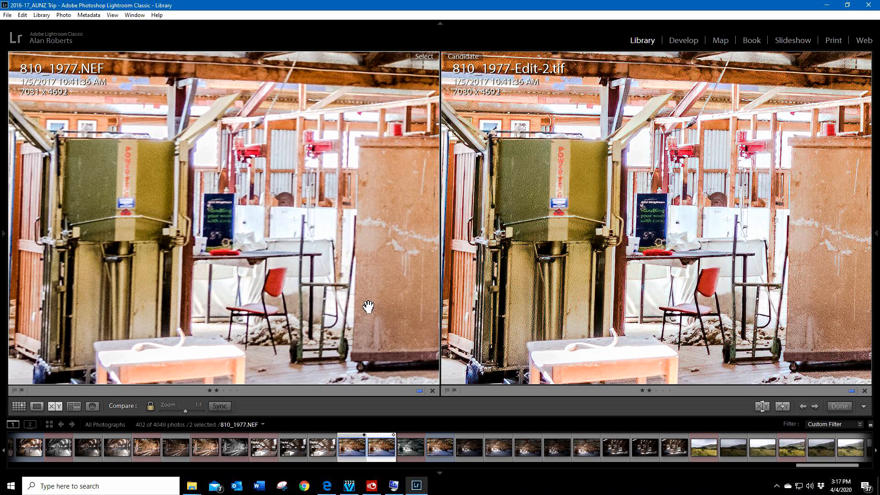
drag(283, 316, 242, 256)
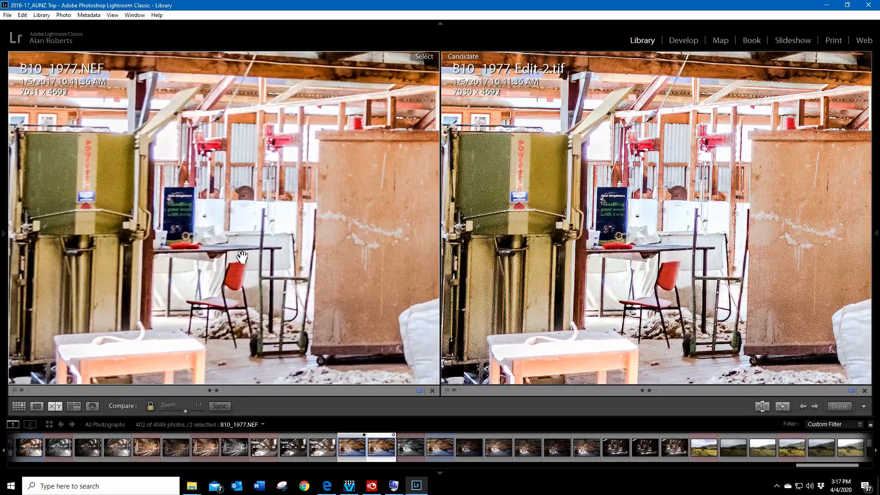
drag(624, 212, 633, 272)
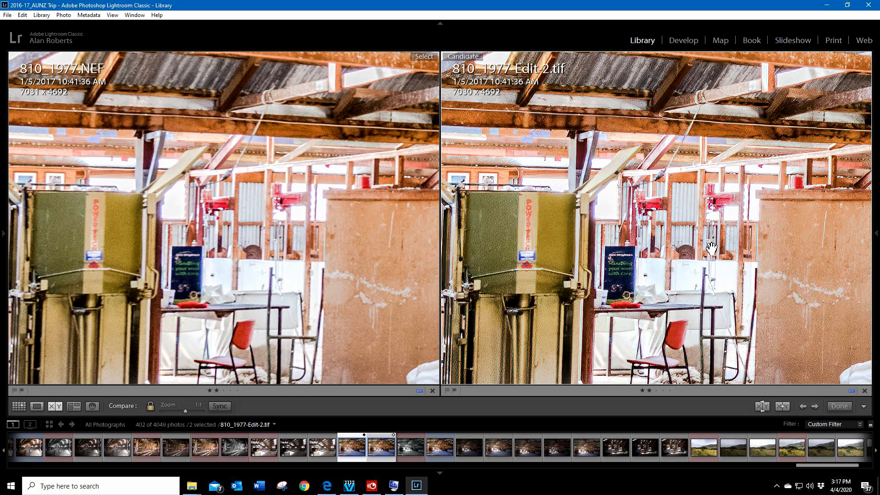
Step: Compare the roof beams and corrugated roofing in both versions at 1:1 zoom
click(663, 143)
drag(666, 153, 658, 280)
drag(688, 214, 689, 276)
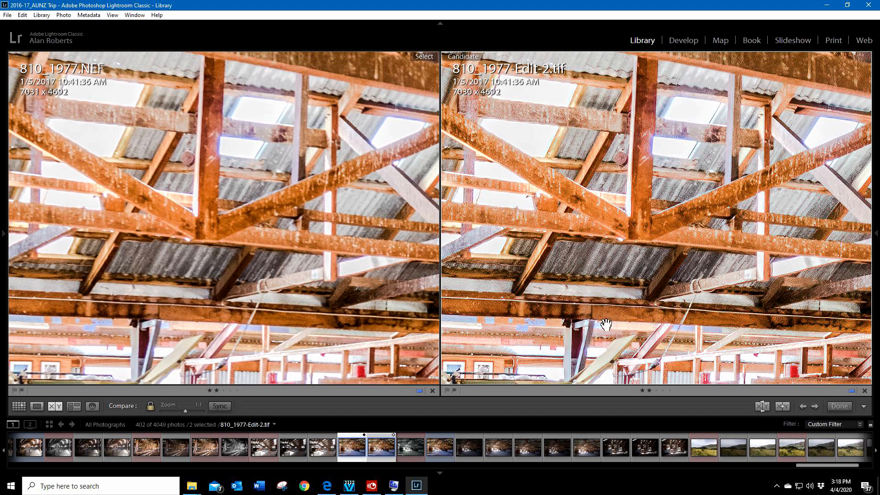
drag(606, 321, 608, 338)
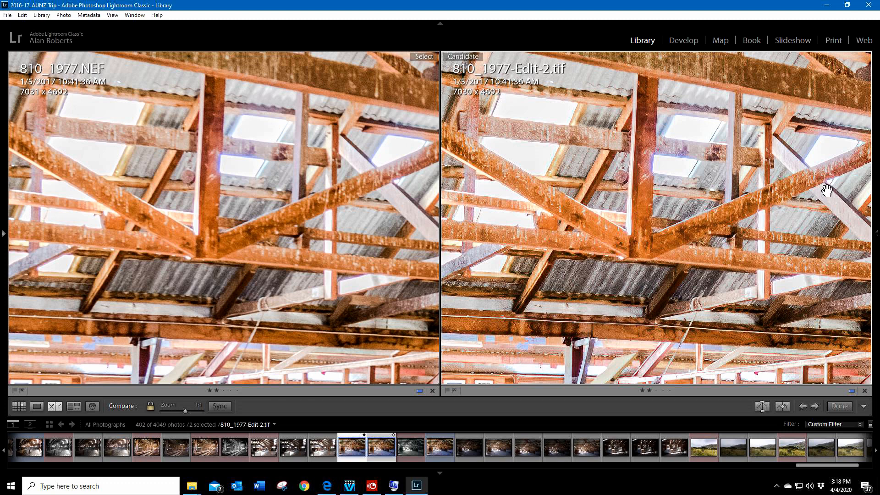
Step: Compare the upper roof trusses and the area down to the top of the green wool press in both versions at 1:1 zoom
drag(642, 163, 652, 286)
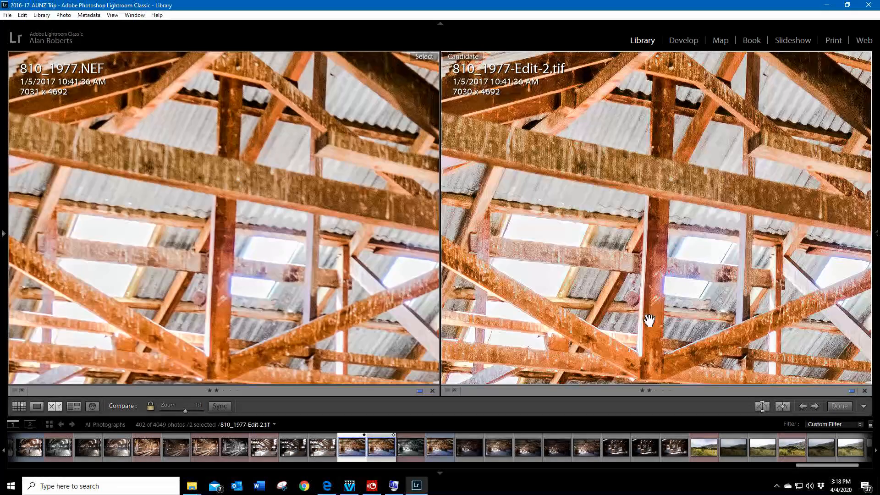
drag(649, 321, 657, 212)
drag(659, 299, 688, 218)
click(241, 280)
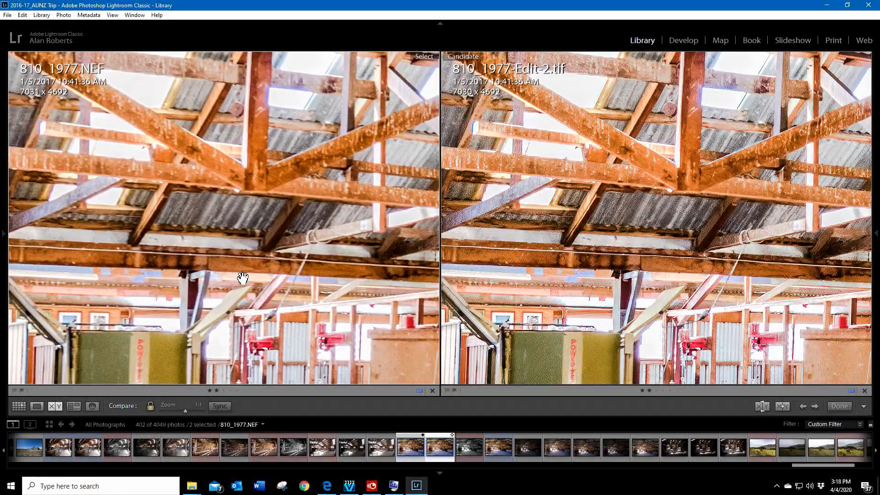
click(243, 278)
Step: Lower the zoom ratio to 1:2 and compare the wool press, small table, wooden cabinet and wool bags in both versions
mouse_move(2, 240)
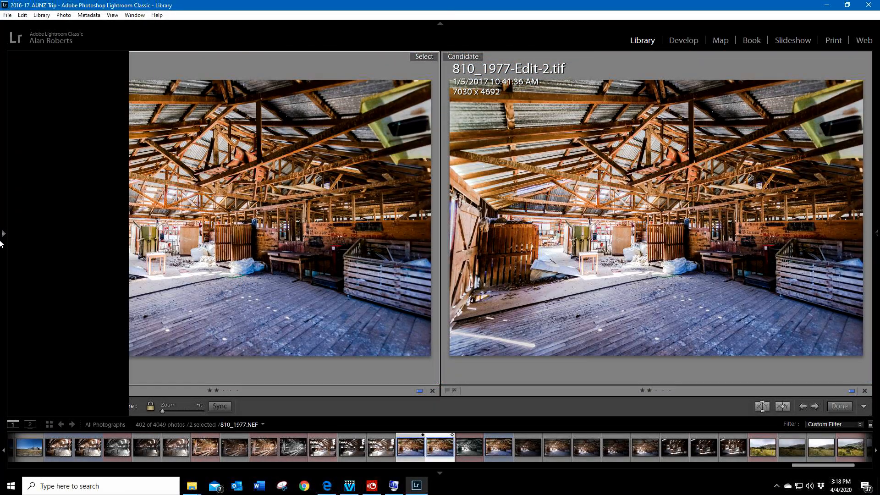
click(113, 57)
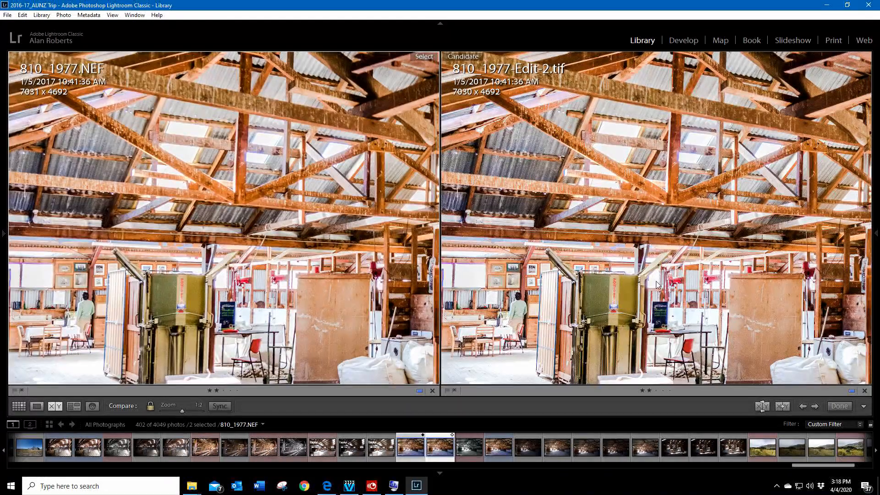
drag(657, 285, 717, 168)
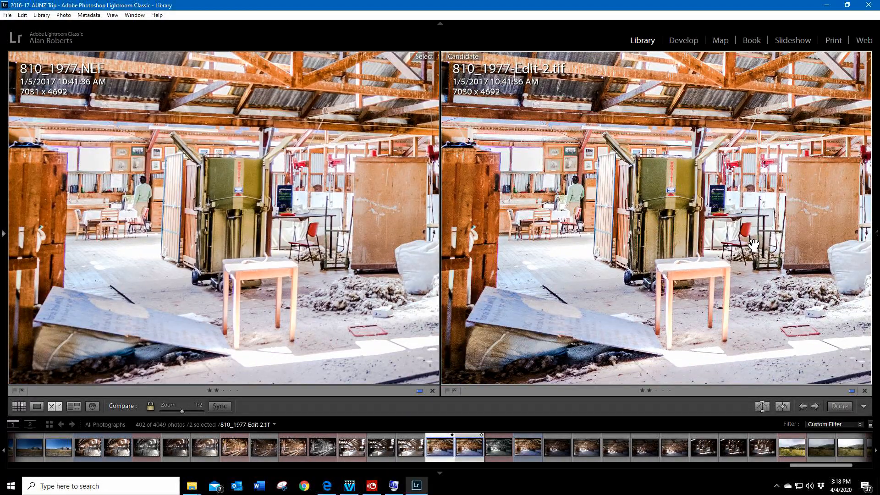
drag(753, 246, 706, 236)
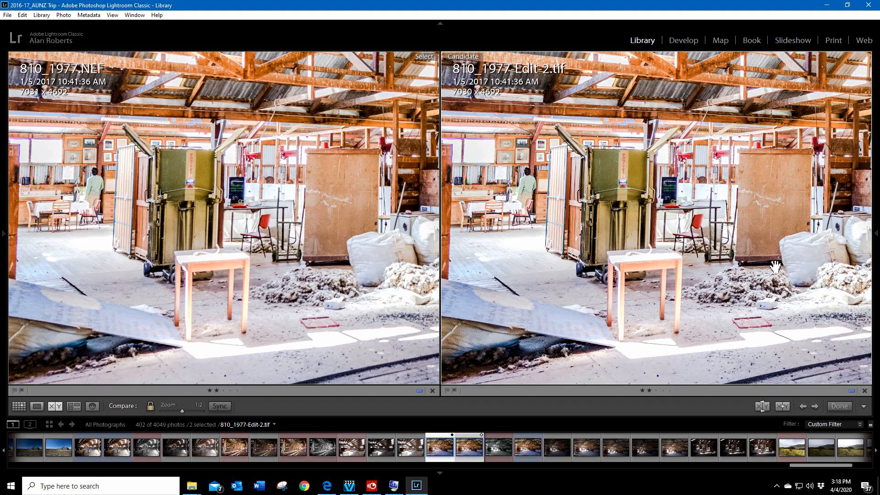
drag(775, 267, 679, 266)
drag(785, 274, 652, 313)
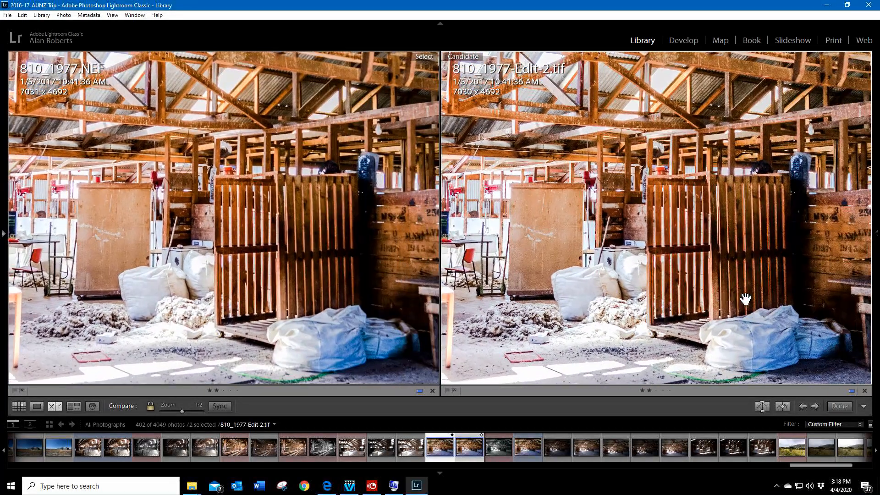
Step: Compare the slatted pen, dark workbench, stencilled wall boards and rafters above them in both versions at 1:2 zoom
drag(766, 300, 660, 301)
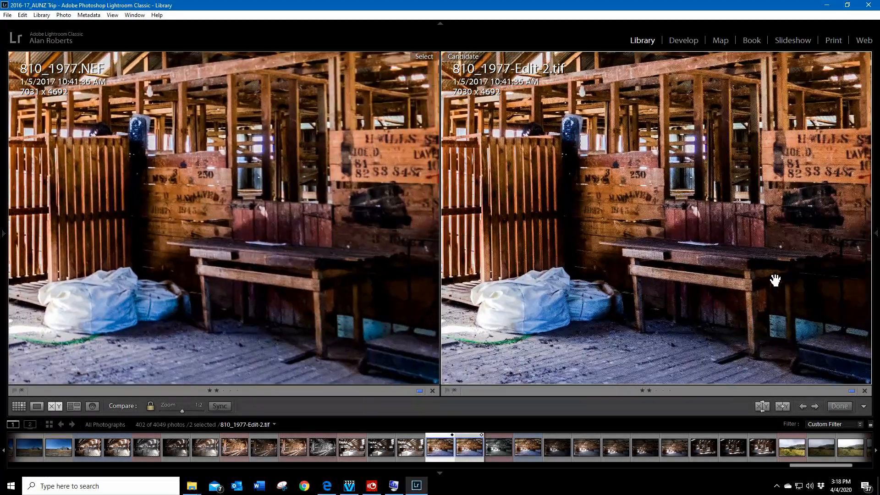
drag(774, 280, 705, 308)
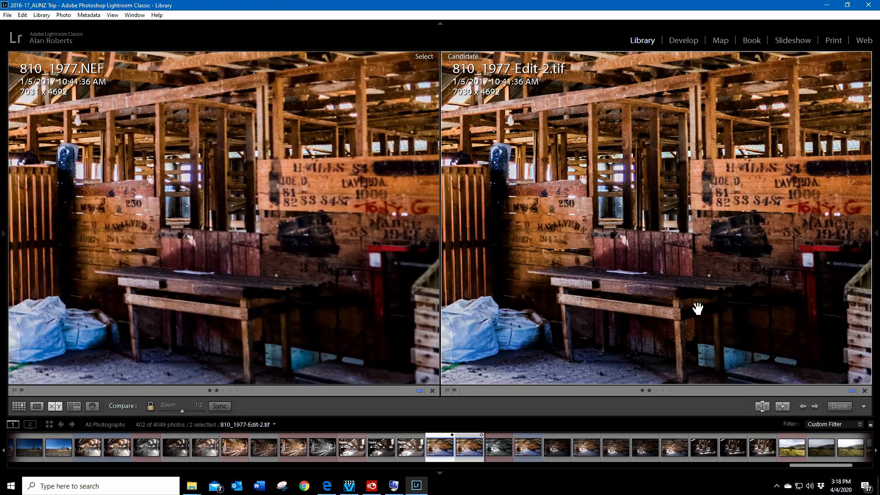
drag(621, 290, 652, 271)
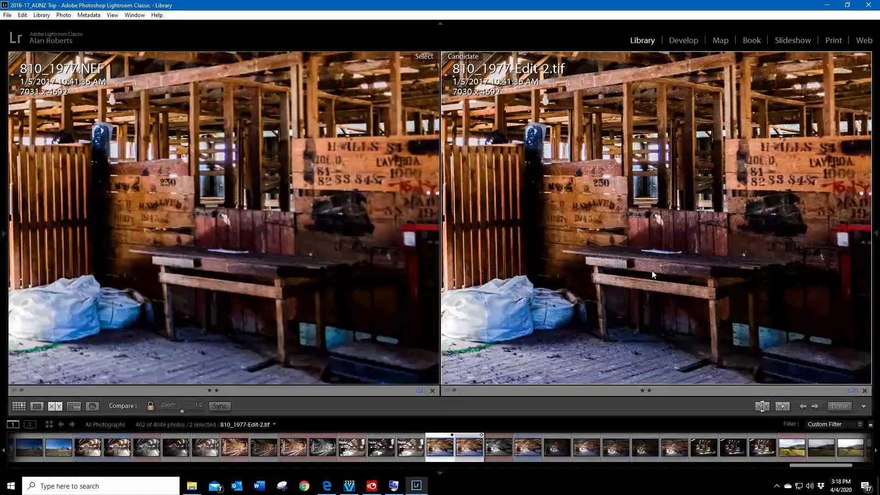
drag(654, 110, 644, 236)
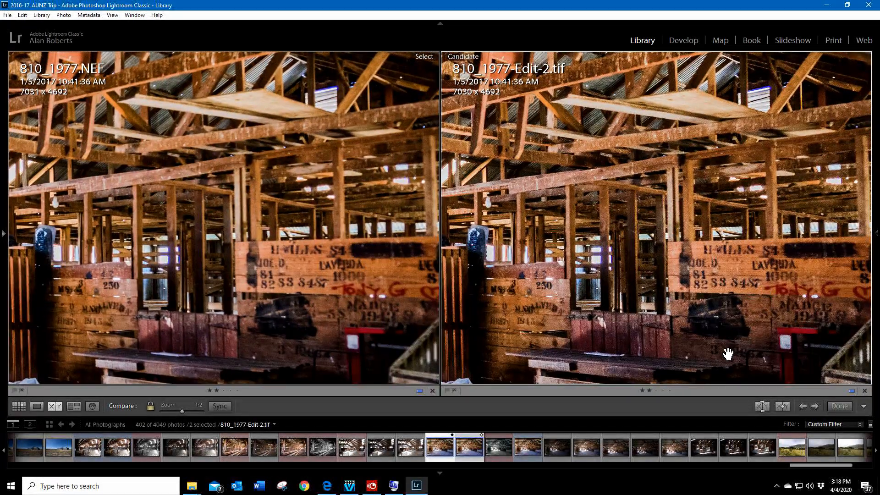
Step: Return to the fitted single-photo view and open the farm fence landscape 810_1863.NEF from the Filmstrip
click(36, 408)
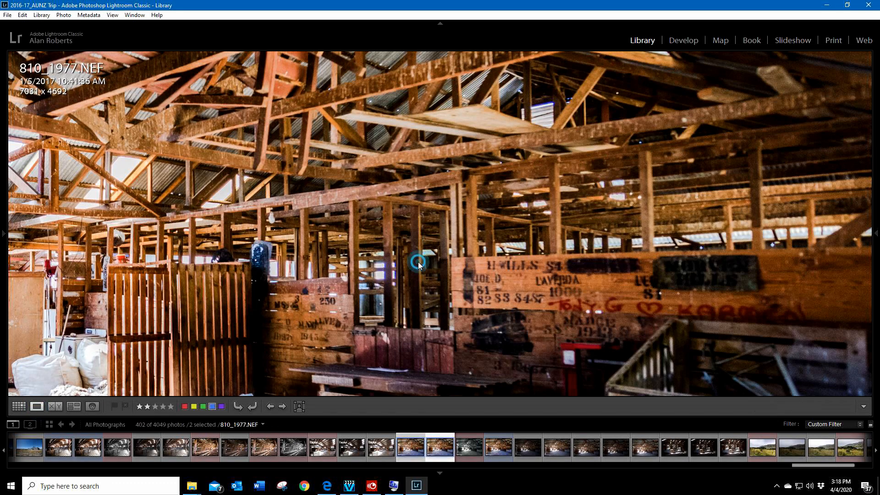
click(418, 264)
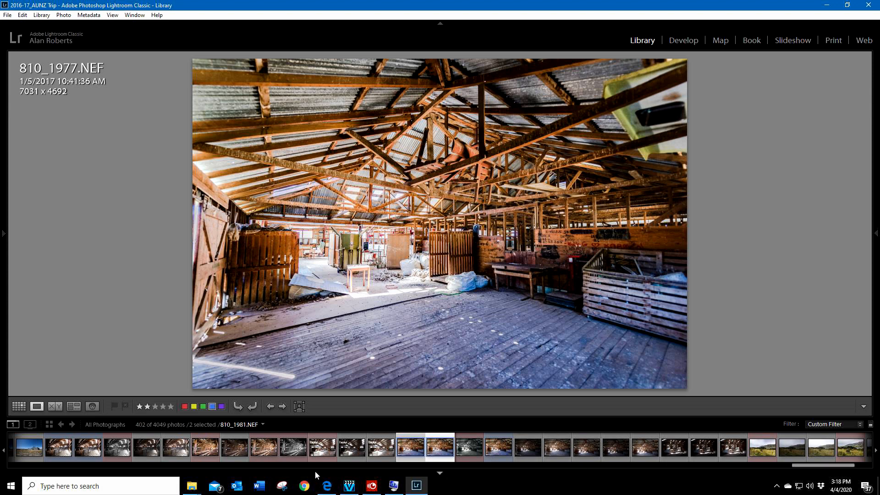
scroll(277, 457, up, 6)
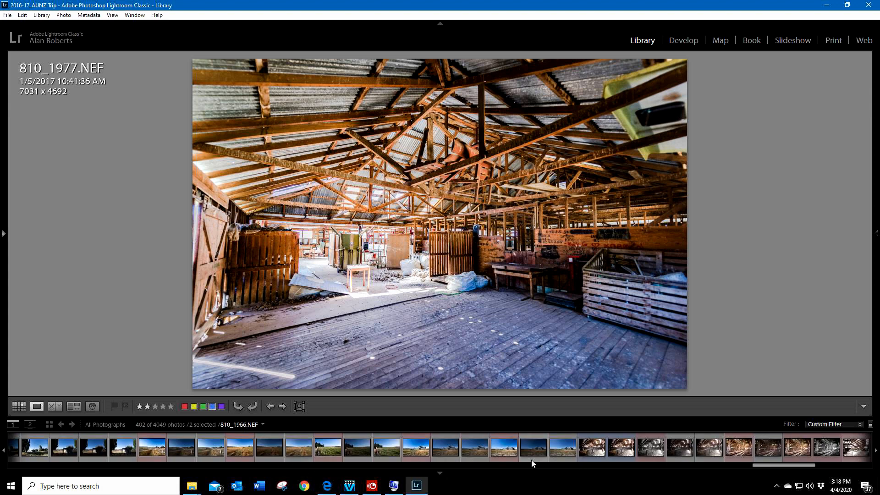
scroll(532, 460, up, 5)
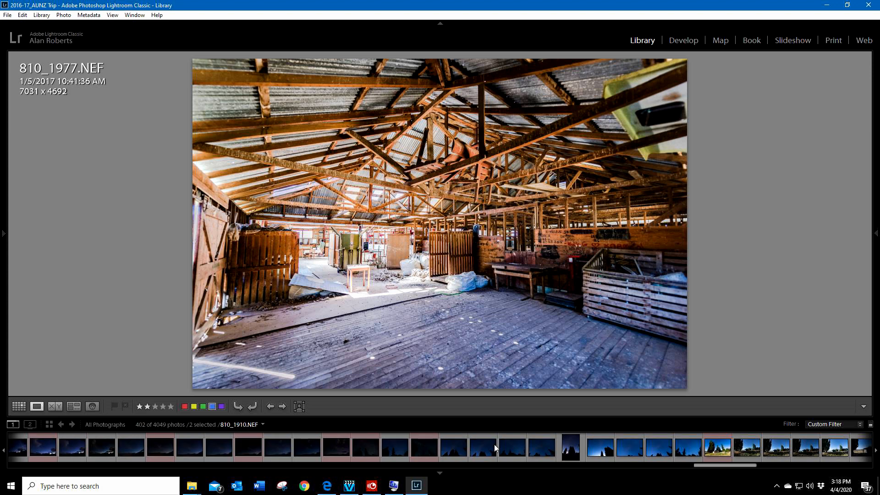
scroll(617, 457, down, 5)
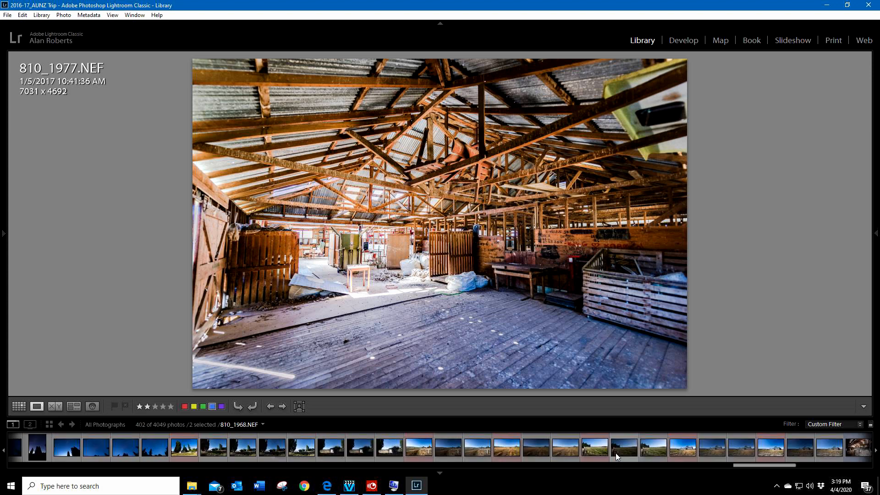
scroll(616, 453, up, 5)
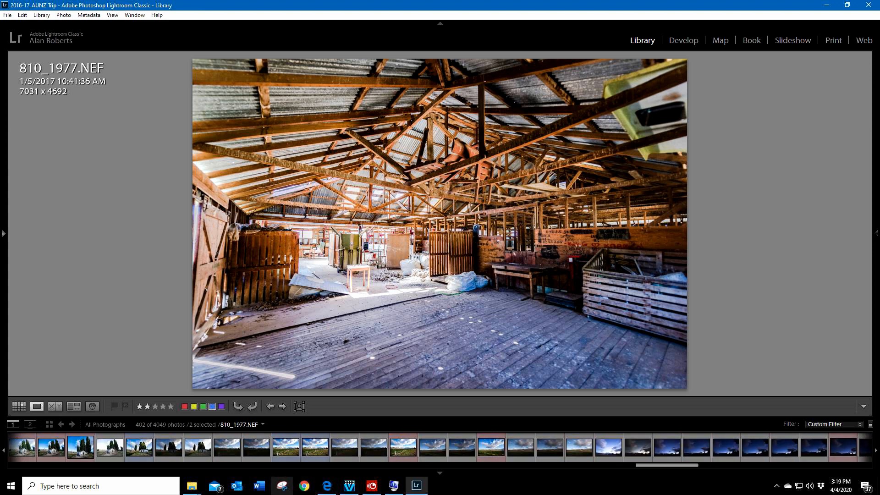
click(319, 452)
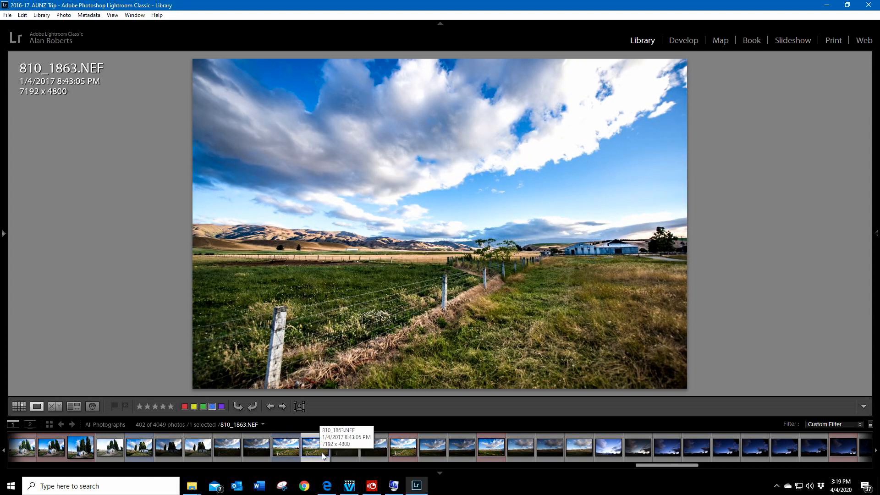
Step: Examine the fence, hills, field and trees of 810_1863.NEF at 1:2 zoom
click(455, 313)
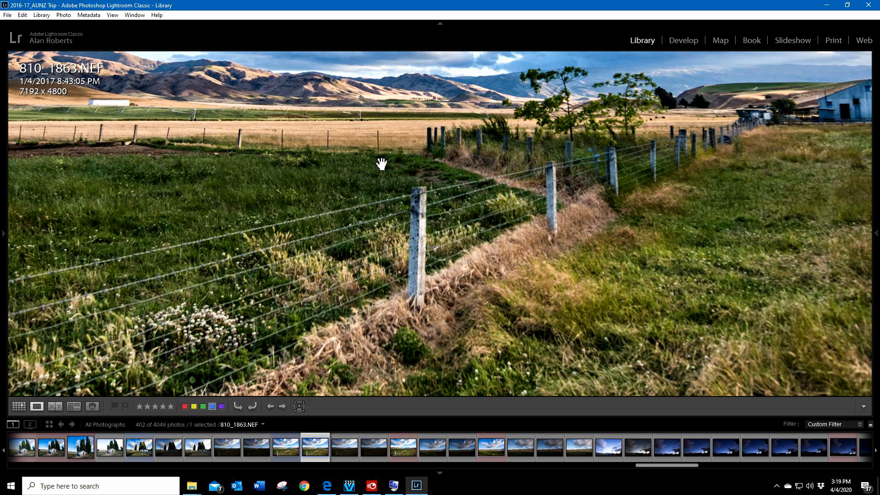
click(527, 107)
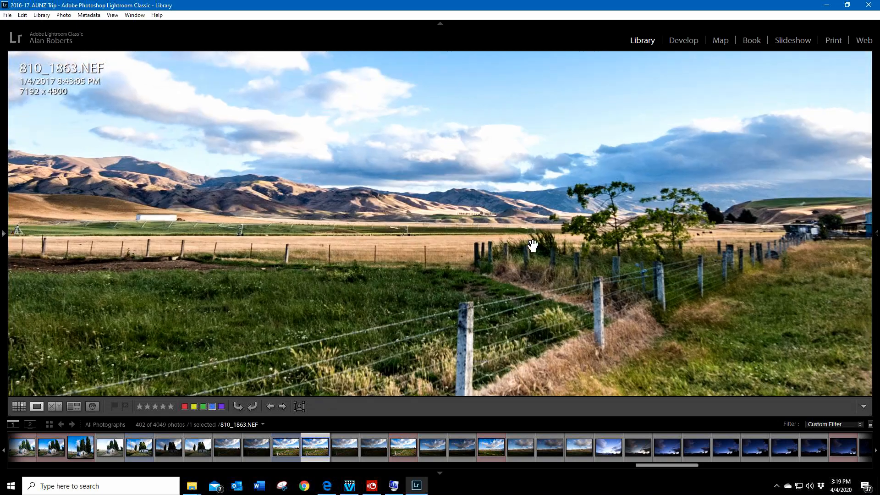
click(408, 271)
drag(624, 145, 633, 256)
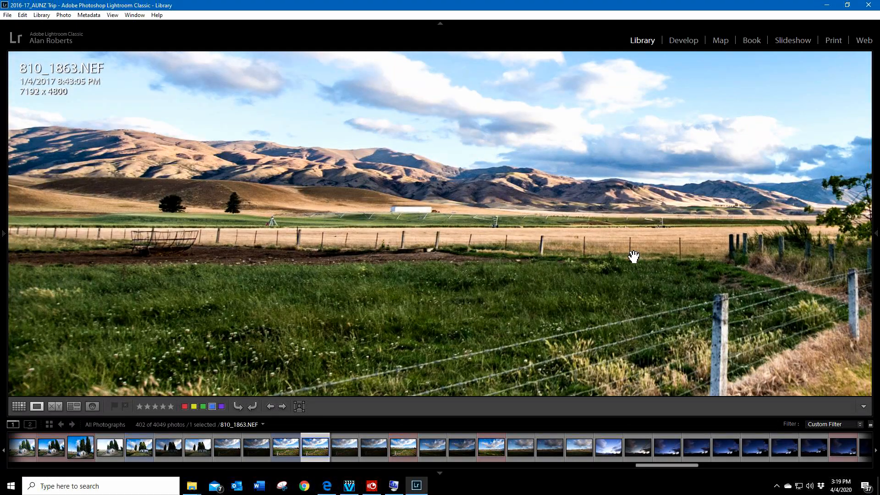
drag(760, 330, 549, 218)
drag(699, 189, 502, 209)
Step: Examine the fence line, pasture and distant hills of 810_1863.NEF at 1:1 zoom, ending at the full view
mouse_move(3, 246)
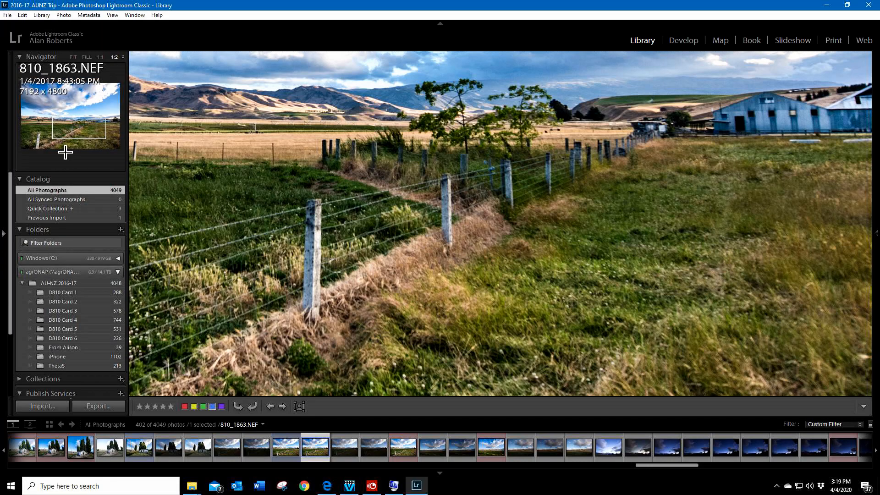
click(100, 55)
drag(544, 170, 591, 241)
drag(597, 180, 666, 261)
drag(254, 193, 630, 209)
drag(159, 180, 570, 184)
drag(280, 194, 615, 214)
drag(796, 207, 576, 316)
drag(654, 334, 468, 191)
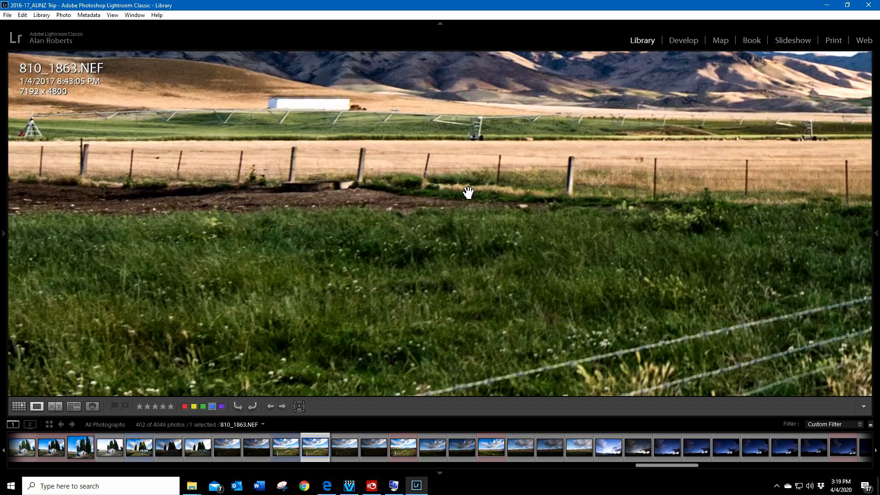
drag(651, 293, 391, 205)
click(467, 214)
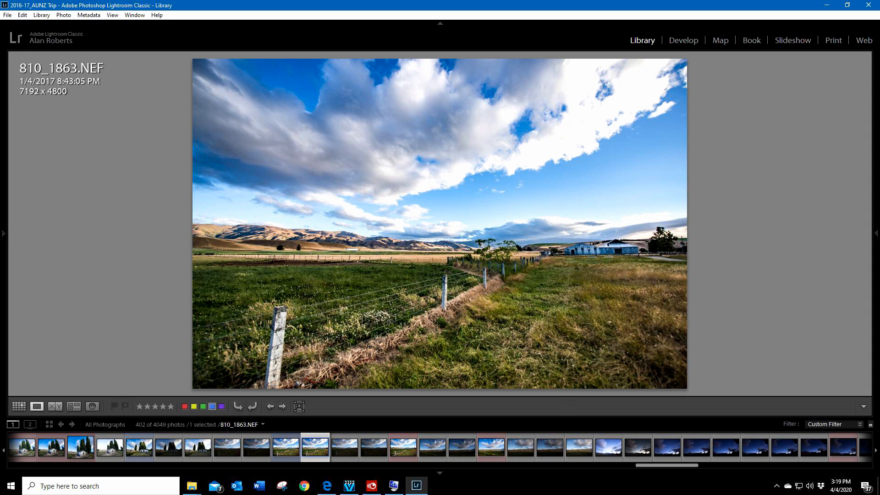
Step: Open the sharpened version 810_1863-Edit.tif and inspect its fence posts, grass, wires and distant hills at 1:1 zoom, ending at the full view
click(288, 451)
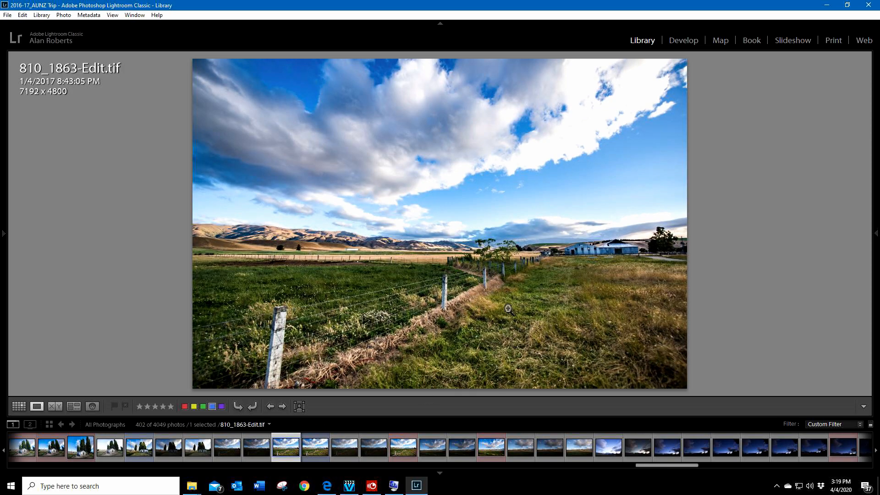
click(504, 271)
drag(498, 332, 523, 212)
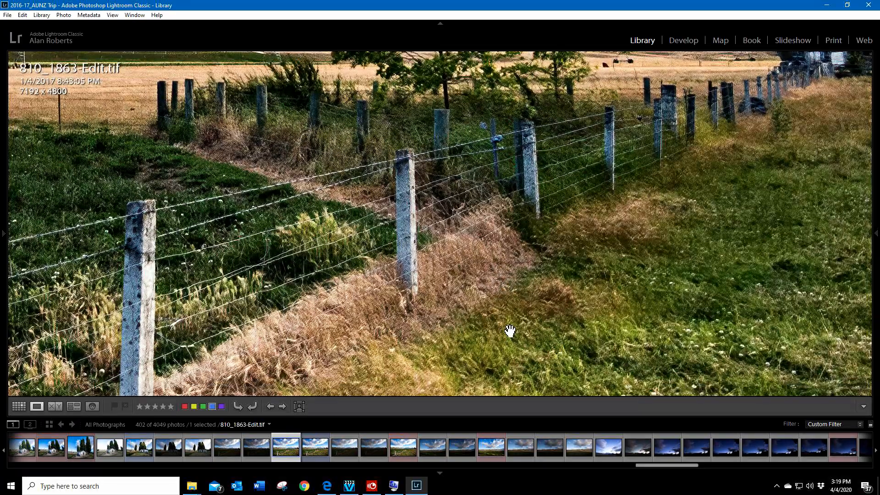
drag(265, 143, 524, 306)
drag(236, 228, 478, 216)
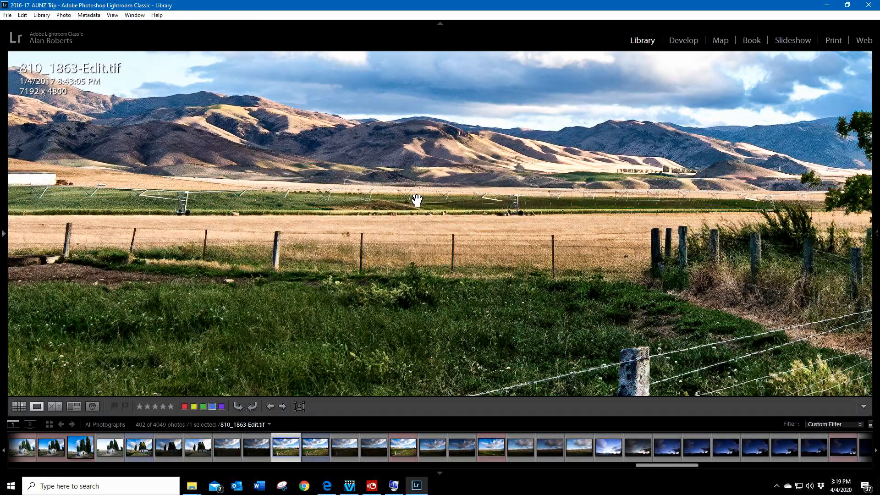
drag(592, 280, 336, 191)
drag(658, 193, 287, 220)
drag(289, 257, 596, 221)
drag(270, 259, 438, 189)
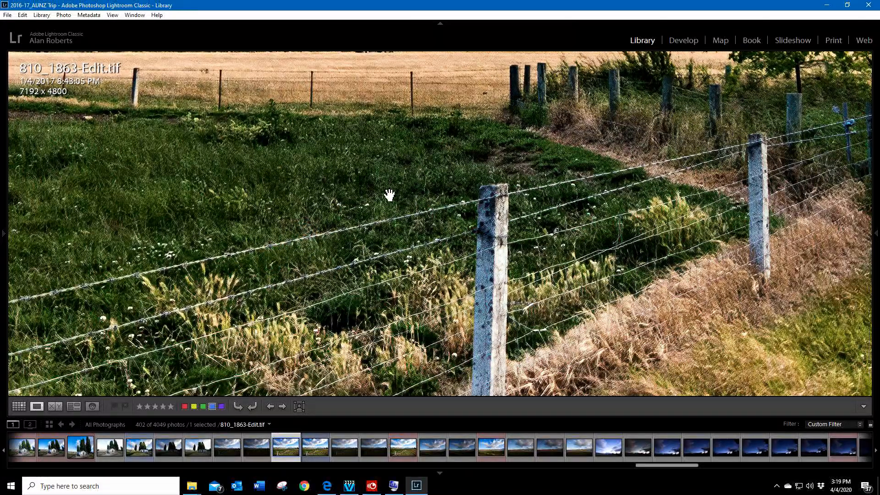
click(387, 212)
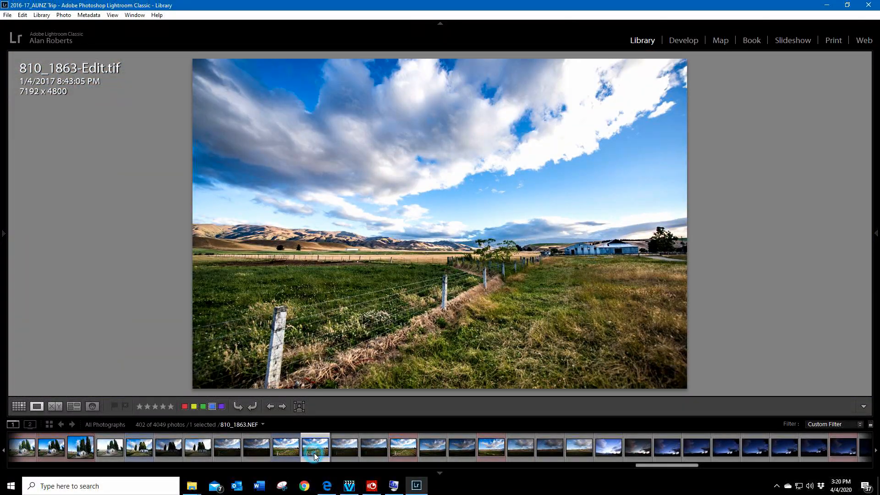
Step: Show 810_1863.NEF and 810_1863-Edit.tif side by side in Compare view
click(315, 453)
ctrl+click(281, 449)
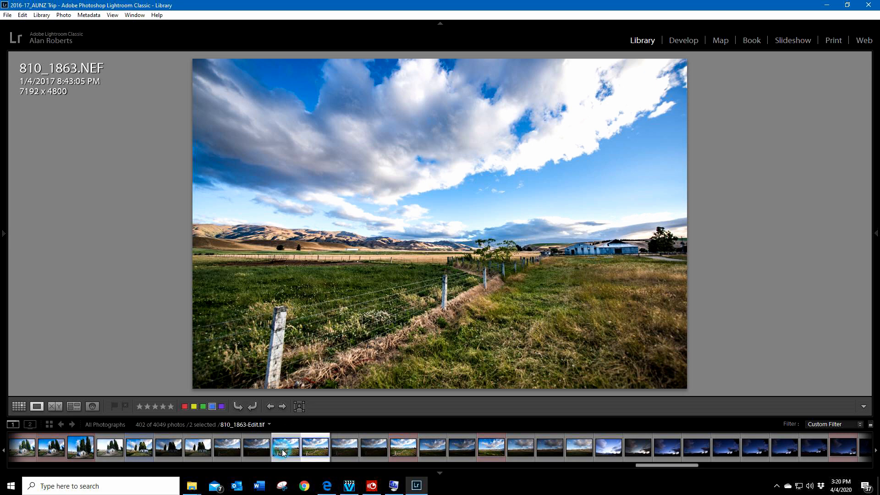
click(51, 407)
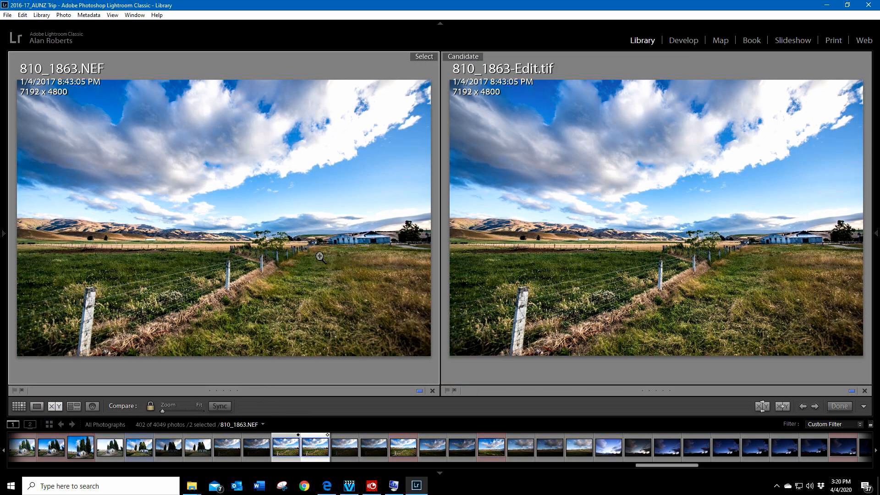
Step: Compare the blue barn and the land beside it in 810_1863.NEF and 810_1863-Edit.tif at 1:1 zoom
click(349, 243)
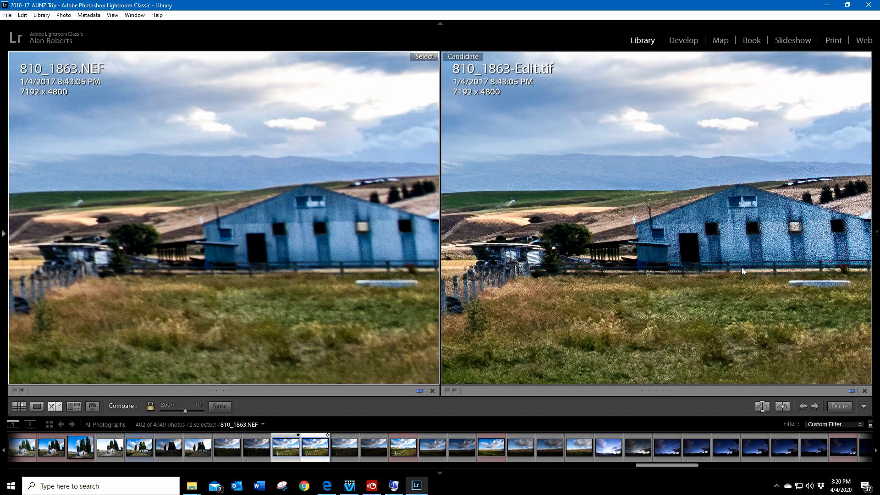
drag(755, 243, 668, 295)
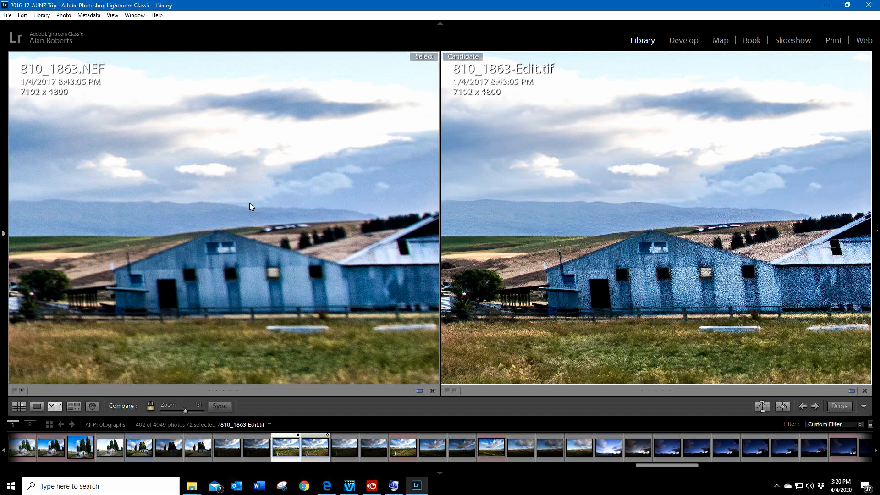
drag(120, 218, 289, 204)
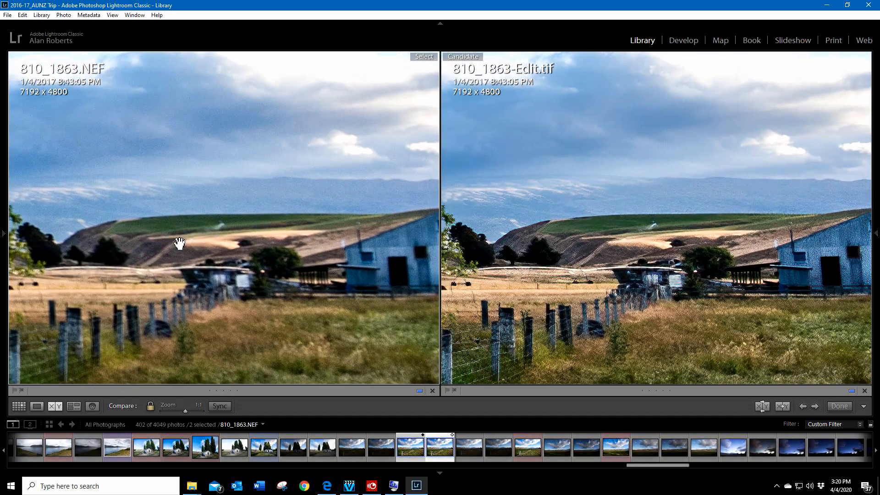
Step: Compare the trees, fence posts and wires in both versions of 810_1863 at 1:1 zoom, ending at the full view
drag(104, 311, 299, 275)
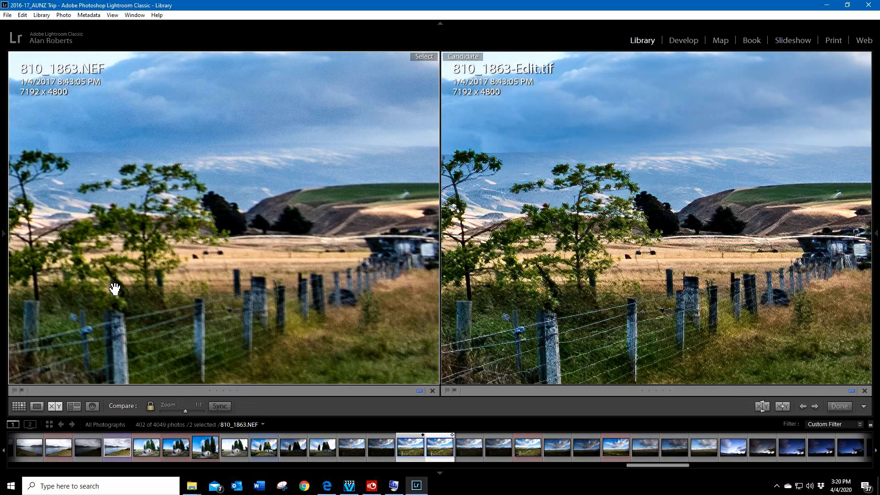
drag(115, 289, 338, 270)
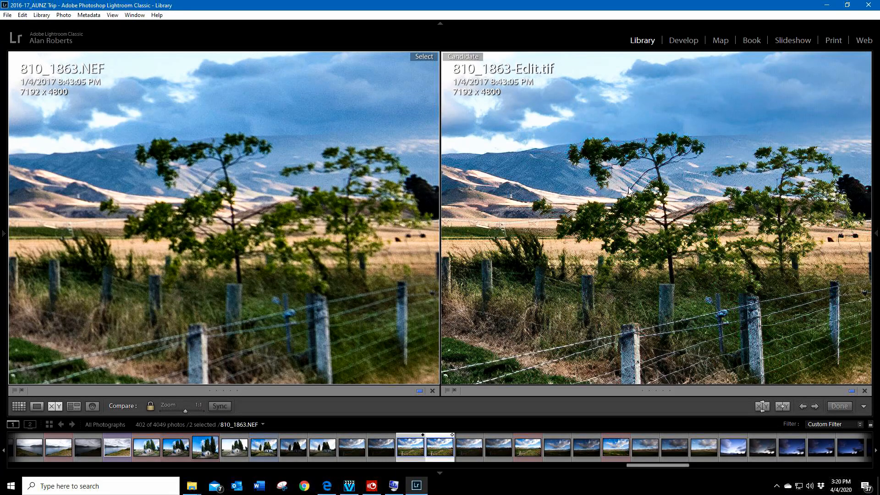
drag(255, 191, 206, 177)
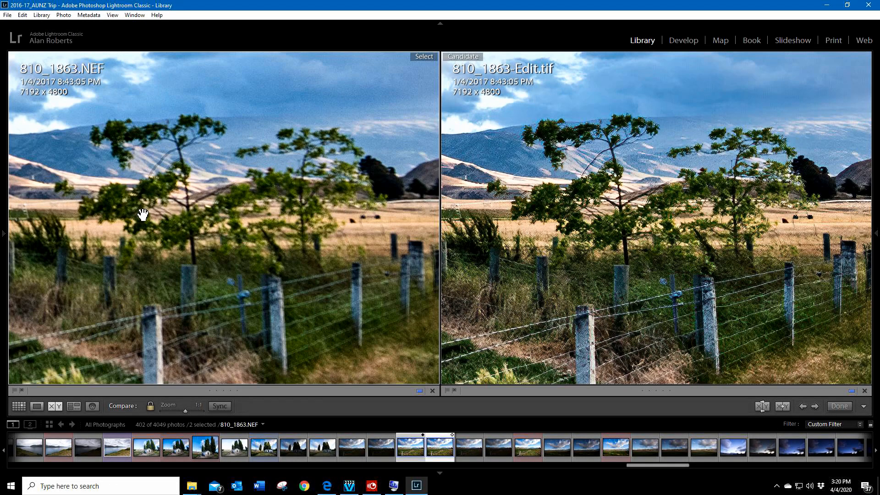
drag(345, 177, 319, 192)
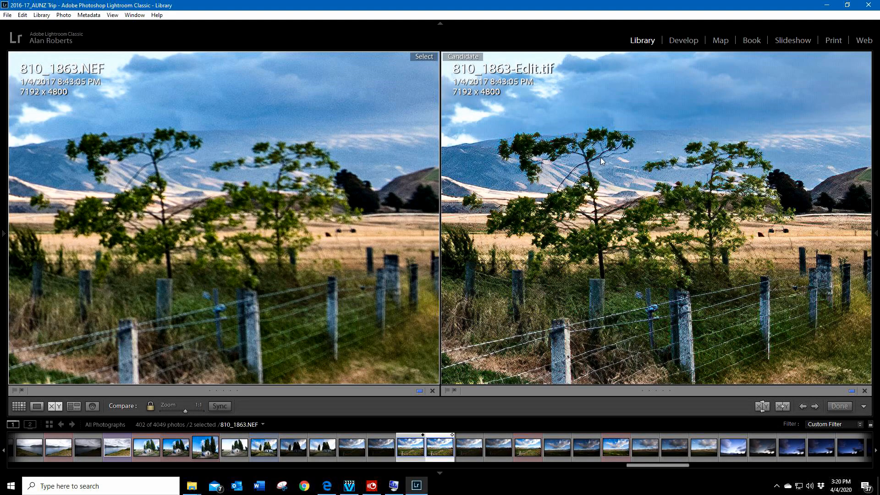
drag(601, 158, 631, 219)
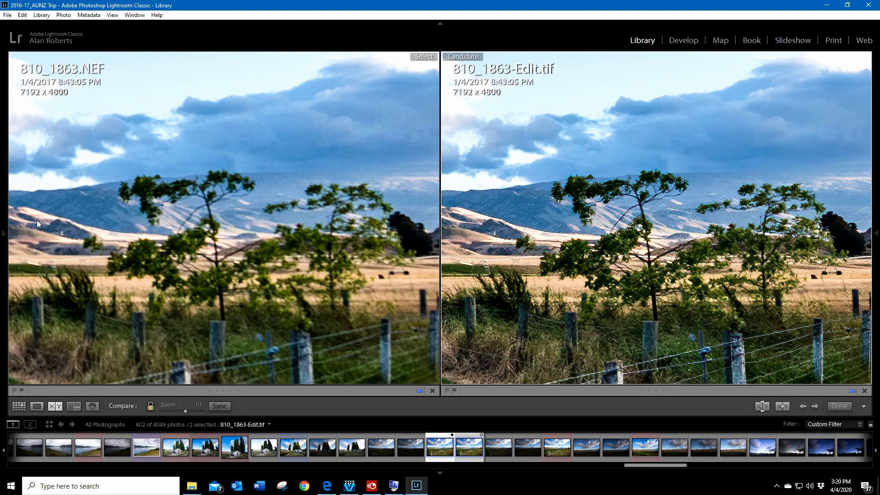
mouse_move(2, 229)
click(676, 275)
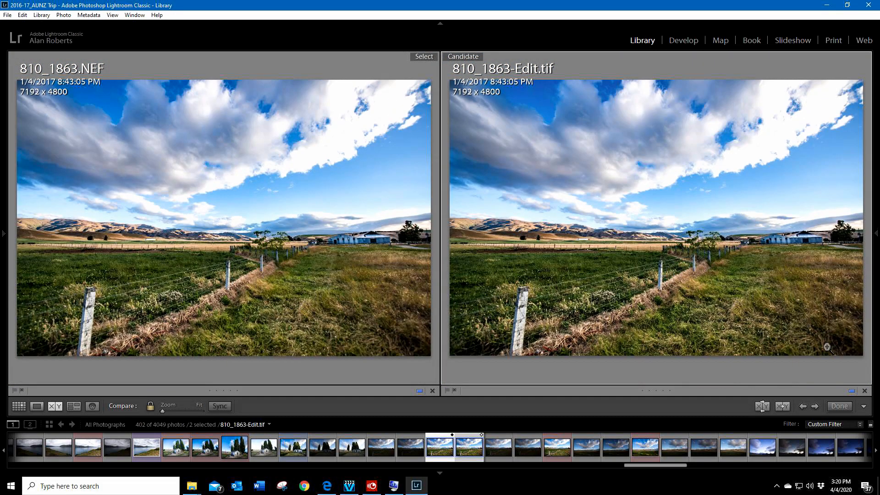
Step: Compare the distant hills, irrigation rig, field fence and rusty feeder in both versions at 1:1 zoom, ending at the full view
click(698, 236)
click(702, 234)
click(566, 249)
click(607, 251)
click(620, 249)
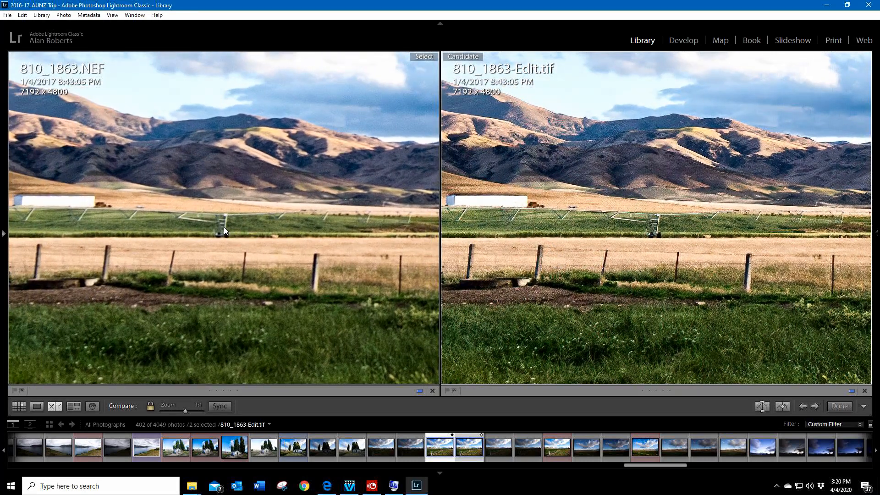
click(224, 229)
click(229, 235)
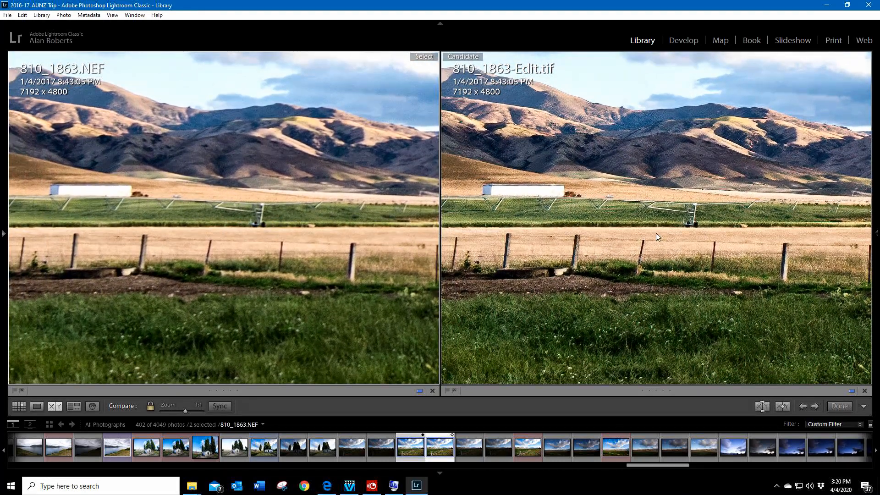
drag(574, 220, 712, 222)
drag(593, 237, 715, 261)
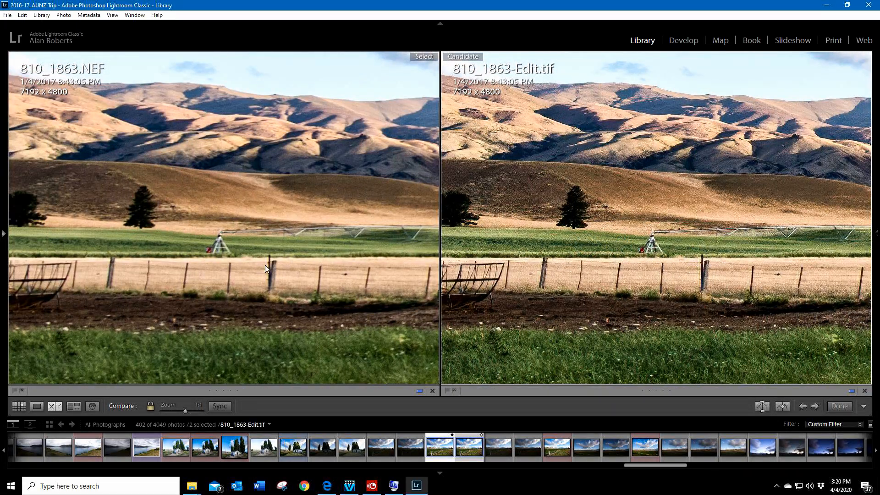
drag(523, 278, 625, 258)
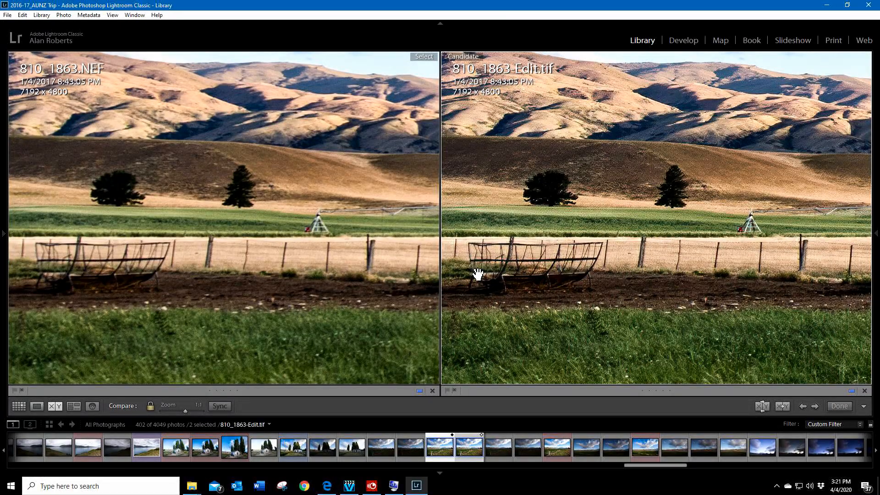
click(701, 290)
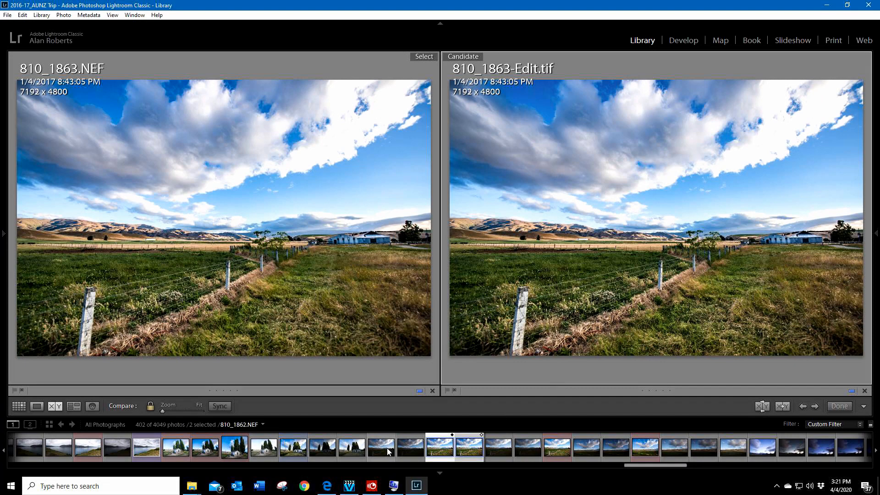
Step: Leave Compare view and open the barn interior photo 810_1968.NEF in Loupe view
click(38, 406)
scroll(529, 455, down, 3)
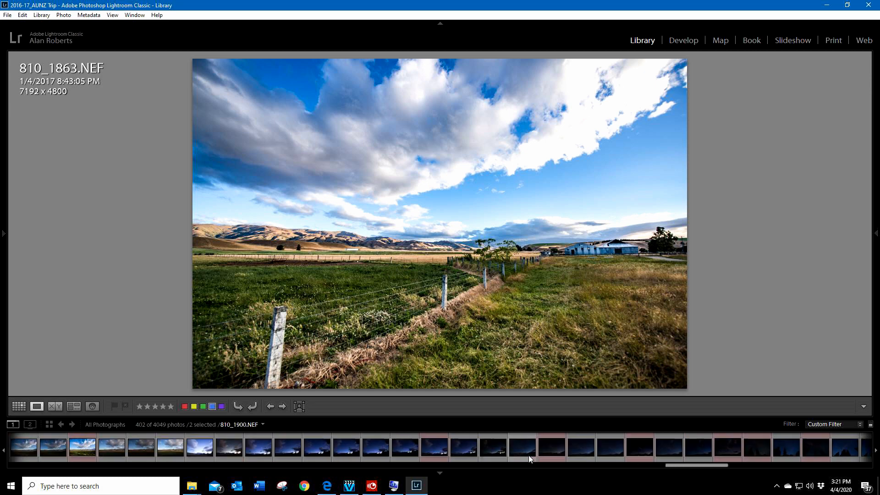
scroll(529, 455, down, 5)
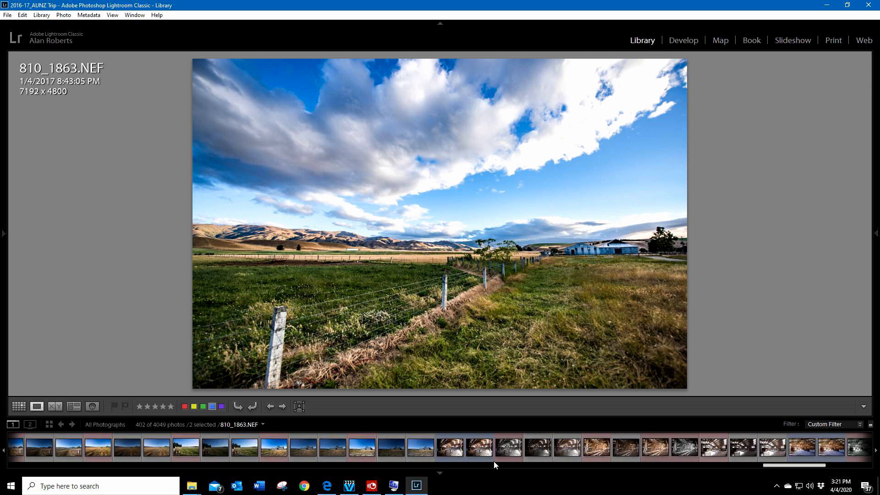
click(482, 450)
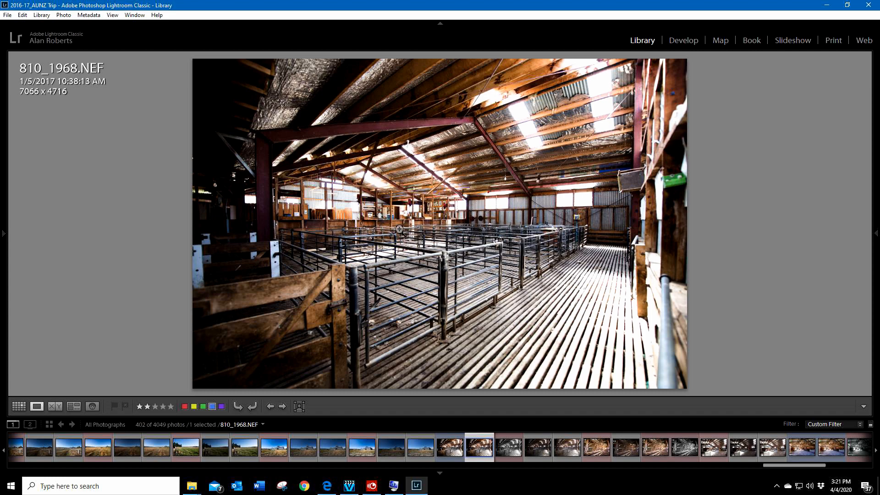
Step: Examine the metal pens, corrugated walls and picture-covered back wall of 810_1968.NEF at 1:1 zoom
click(398, 227)
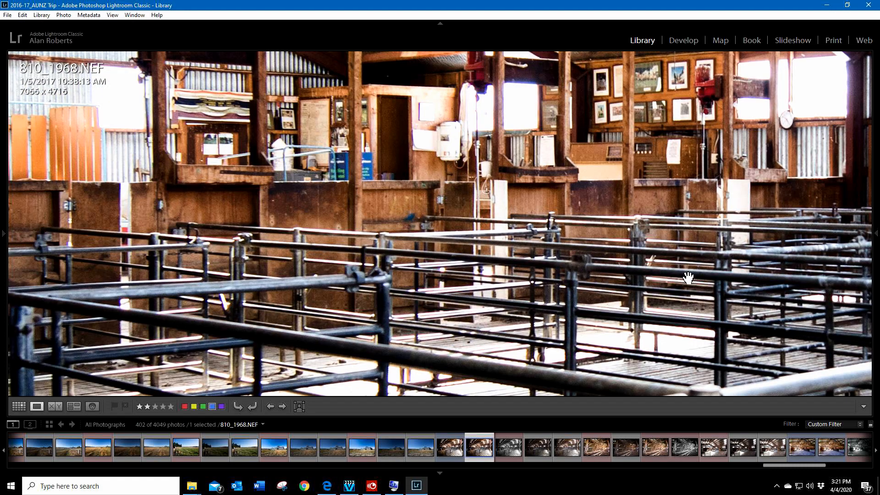
drag(713, 277, 236, 259)
drag(570, 271, 104, 272)
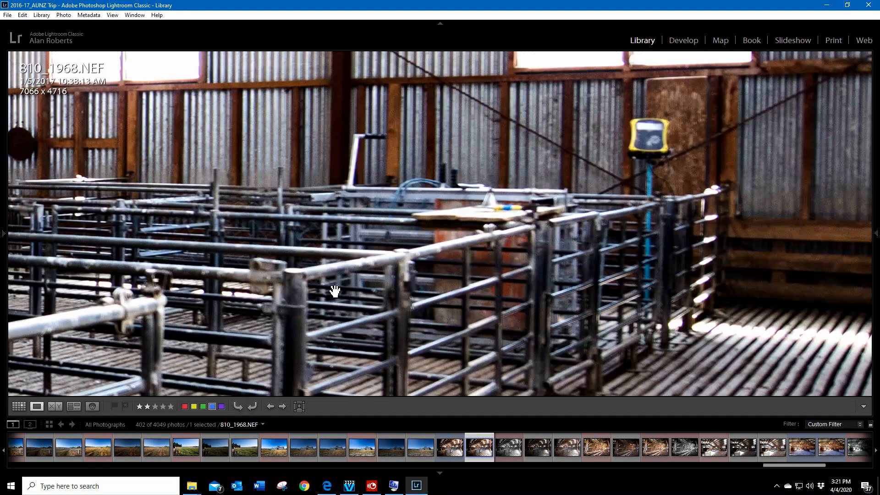
drag(448, 176, 501, 219)
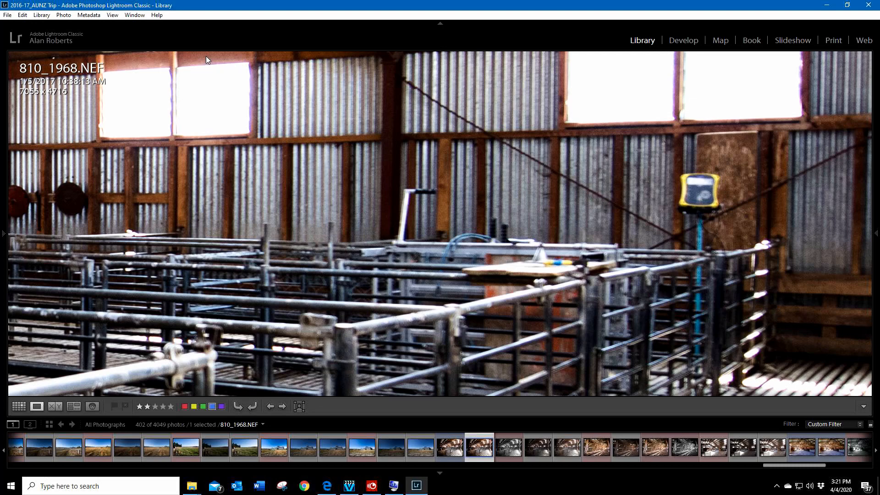
drag(232, 147, 547, 166)
drag(285, 225, 455, 190)
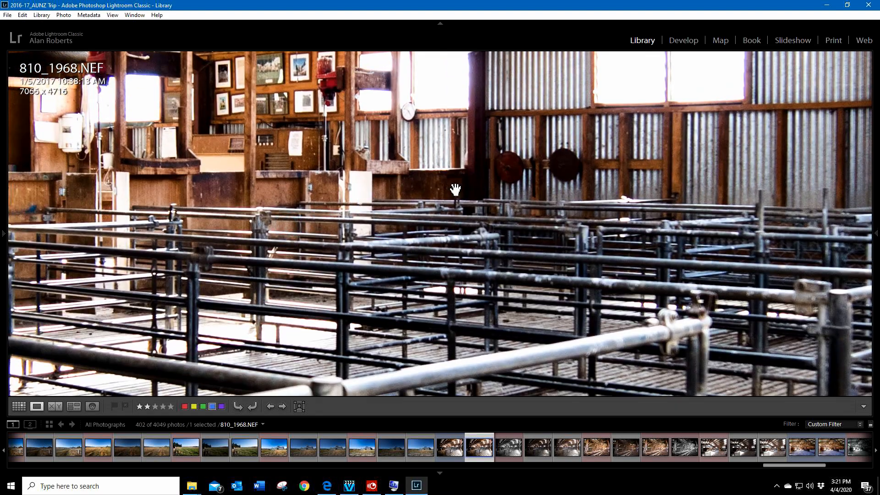
mouse_move(256, 198)
mouse_down()
mouse_move(556, 186)
mouse_move(240, 251)
mouse_move(193, 319)
mouse_up()
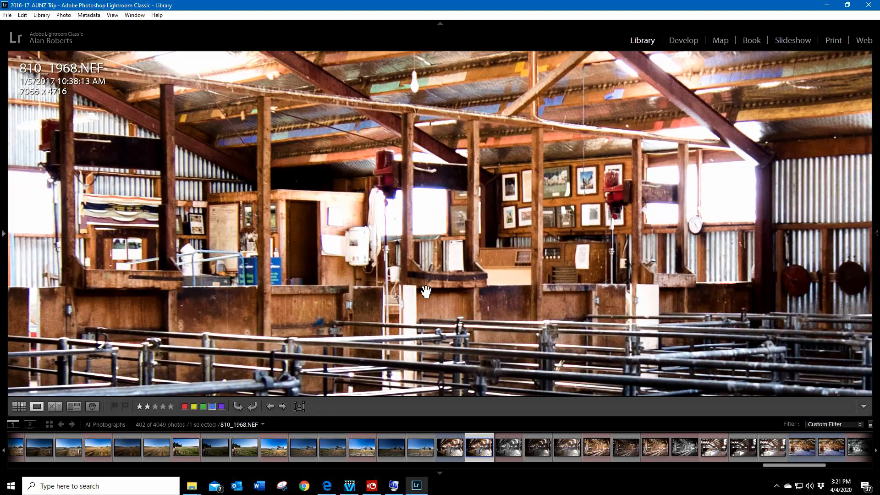
Step: Examine the pen railings and slatted floor of 810_1968.NEF at 1:1 zoom, ending at the full view
drag(528, 300, 300, 220)
drag(540, 304, 402, 134)
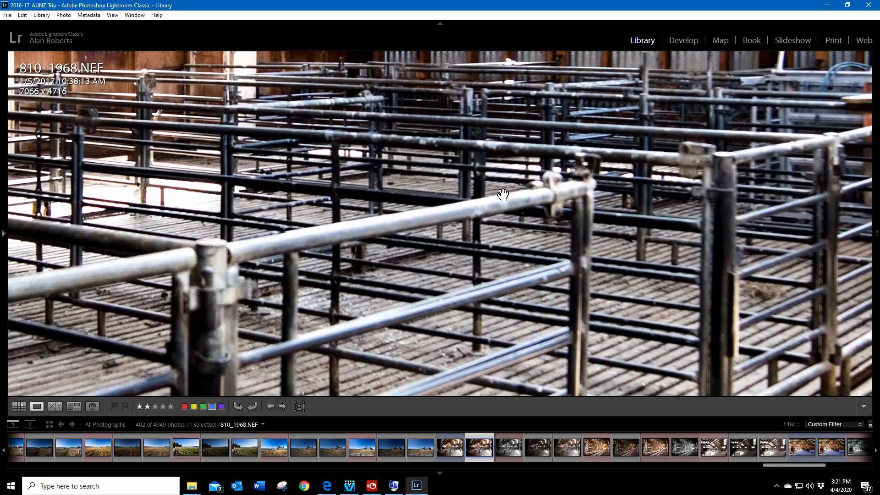
mouse_move(569, 255)
mouse_down()
mouse_move(360, 173)
mouse_move(259, 149)
mouse_up()
drag(656, 225, 354, 316)
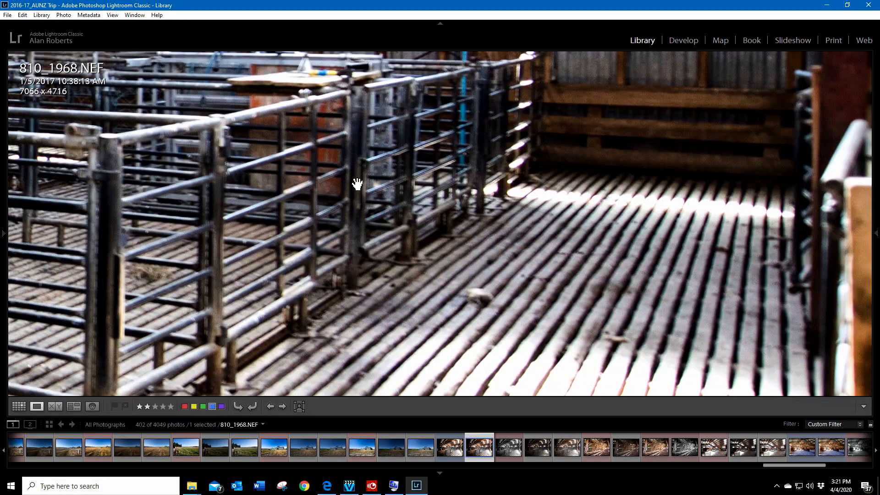
drag(355, 184, 661, 312)
mouse_move(293, 178)
mouse_down()
mouse_move(353, 188)
mouse_move(559, 175)
mouse_up()
drag(300, 191, 514, 201)
click(382, 201)
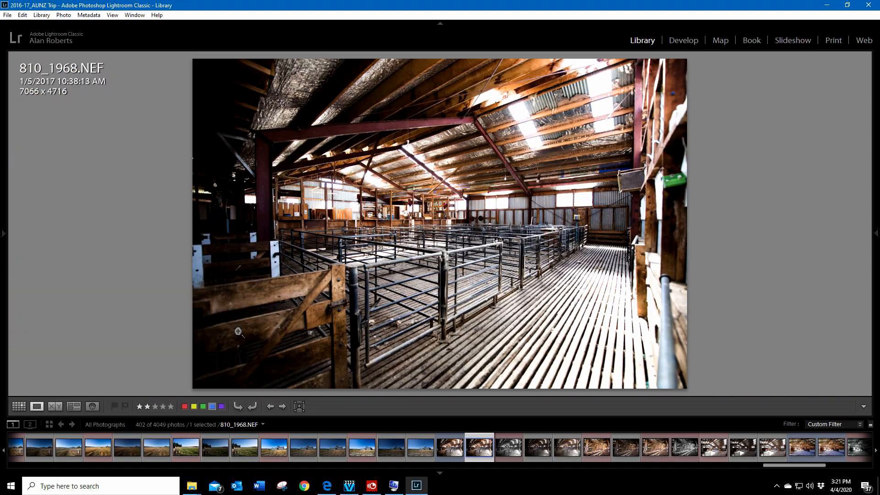
Step: Show 810_1968.NEF and 810_1968-Edit.tif side by side in Compare view and hide the filmstrip
click(449, 452)
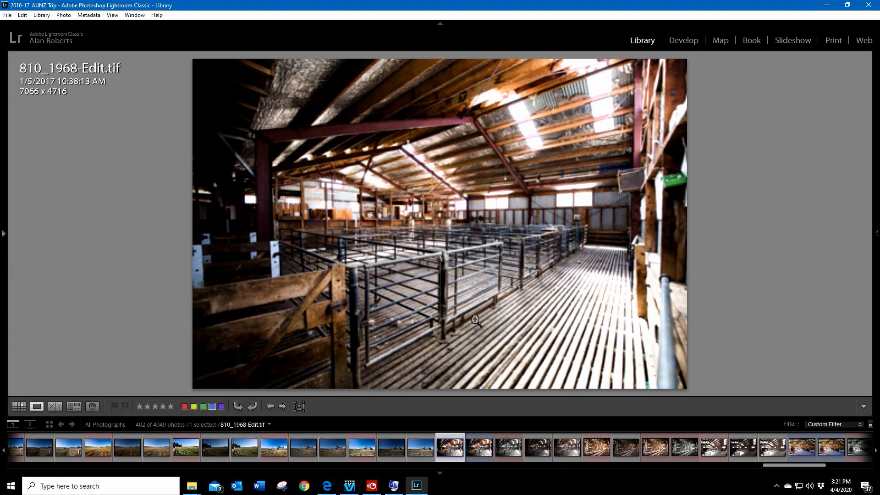
ctrl+click(486, 454)
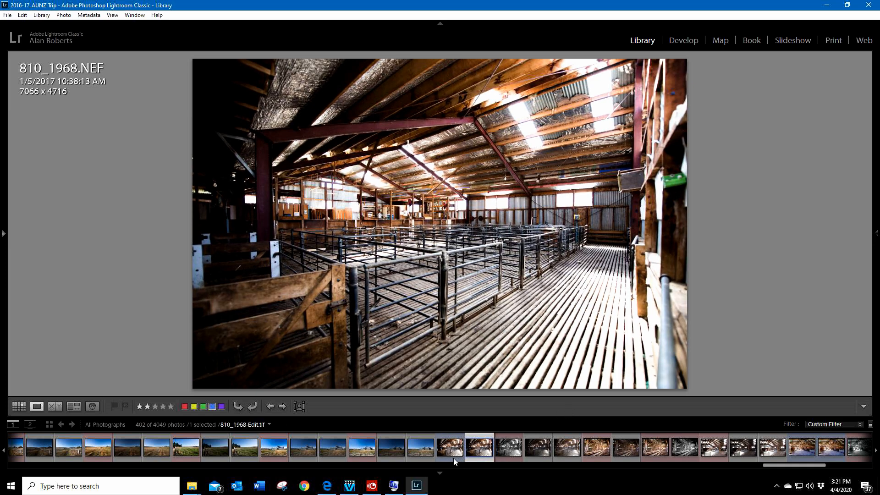
click(55, 406)
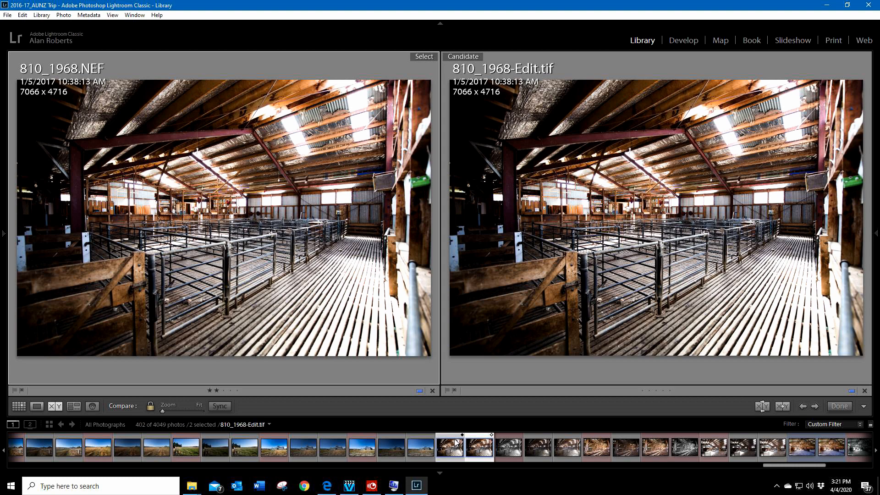
click(440, 473)
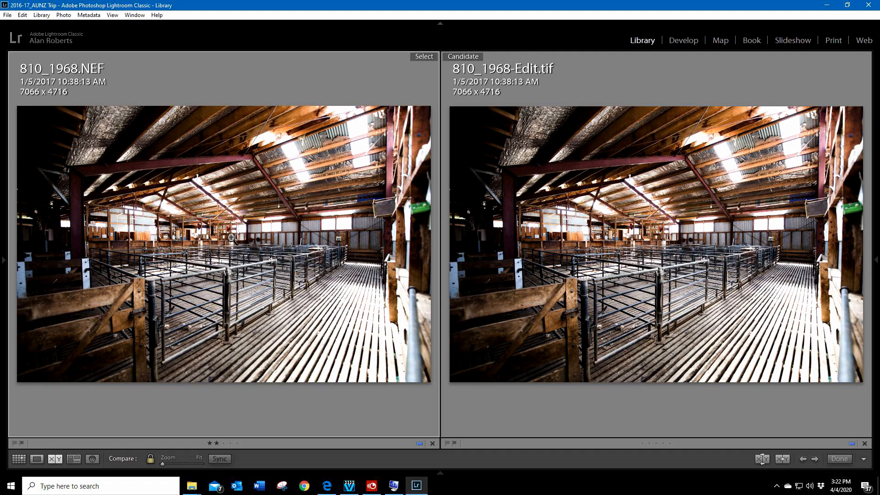
Step: Compare the framed pictures, wooden posts, roof beams and back wall in both versions of 810_1968 at 1:1 zoom
click(228, 236)
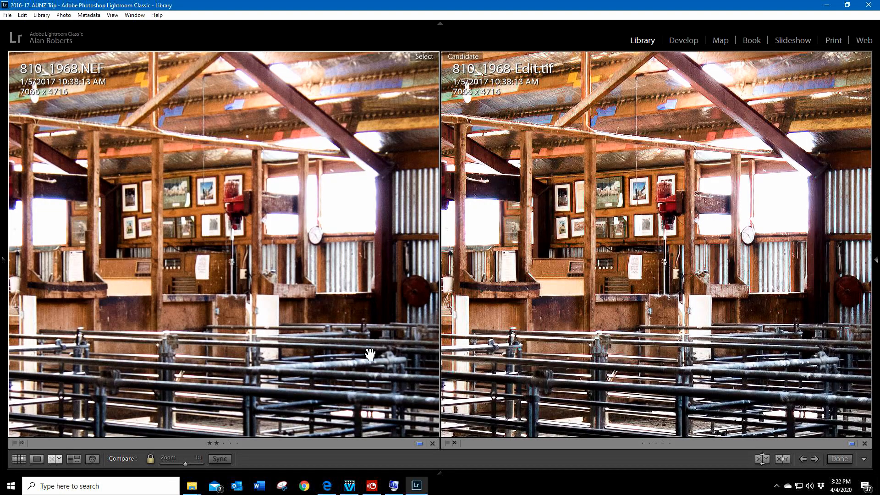
drag(215, 228, 255, 239)
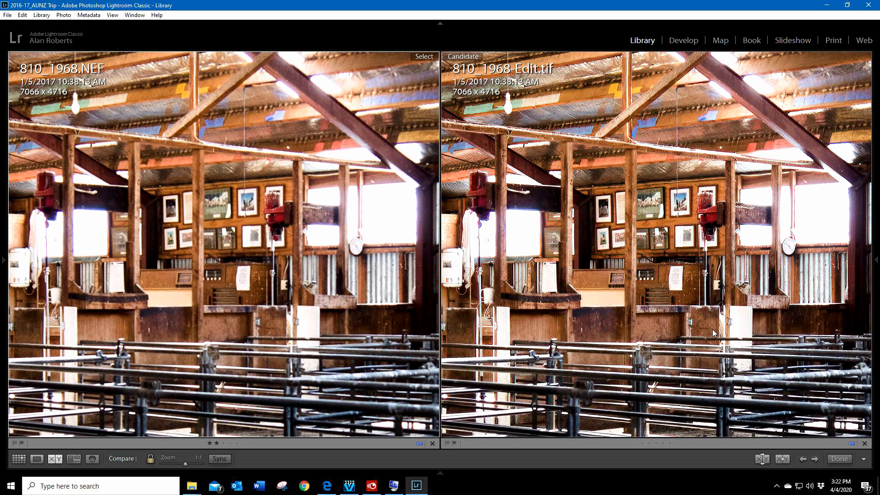
drag(614, 218, 751, 287)
drag(609, 339, 682, 306)
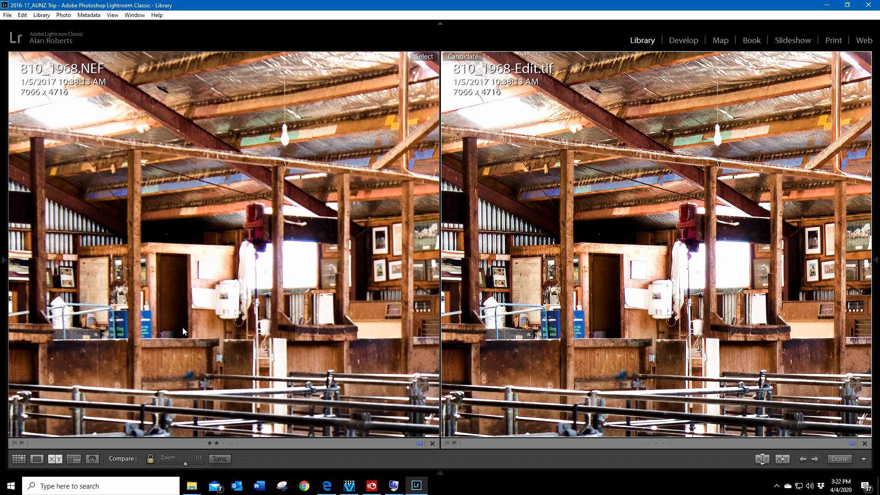
drag(186, 332, 310, 305)
drag(303, 367, 142, 321)
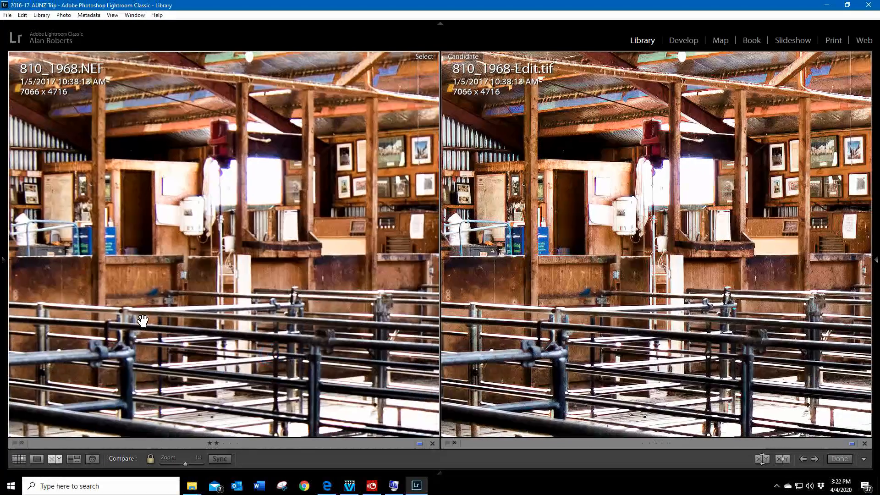
Step: Compare the metal pens and corrugated walls in both versions at 1:1 zoom, ending with 810_1968.NEF alone in Loupe view
drag(713, 362, 621, 280)
drag(318, 383, 149, 396)
drag(284, 332, 122, 314)
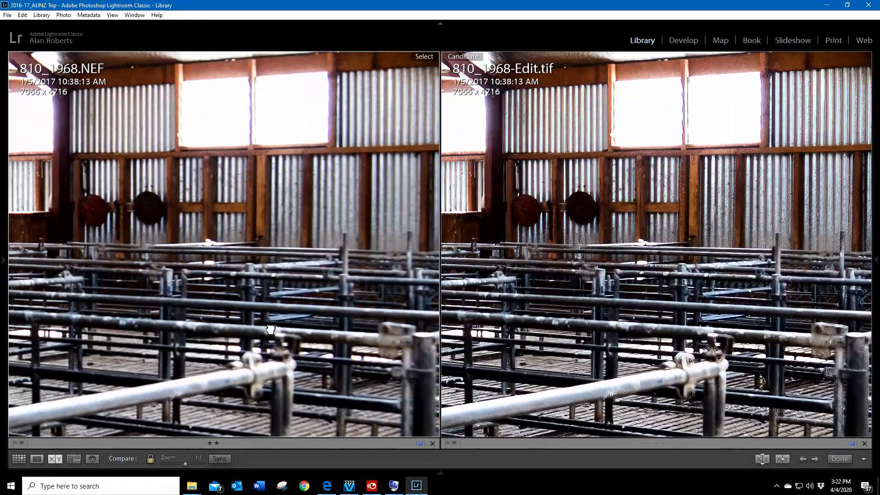
drag(734, 304, 559, 270)
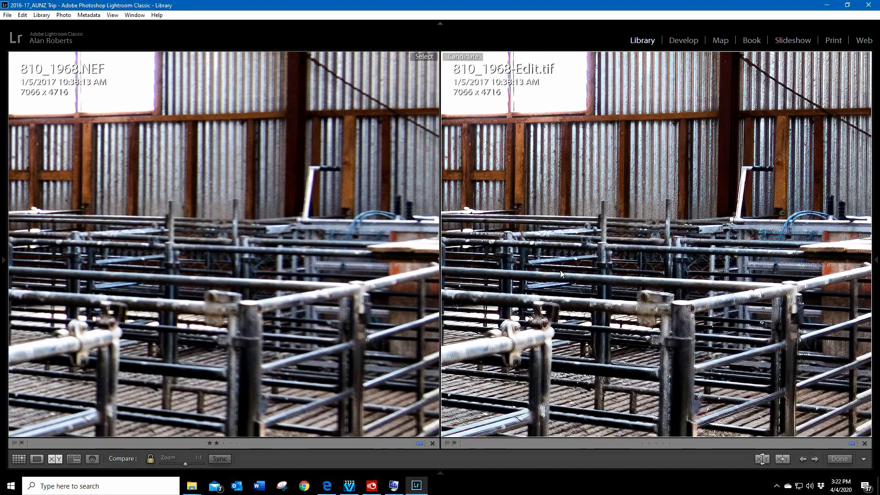
drag(720, 286, 842, 331)
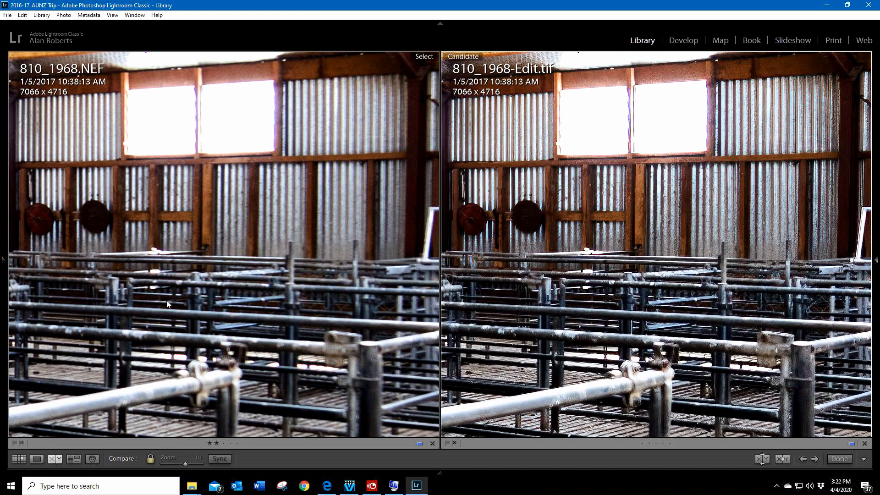
drag(167, 304, 281, 266)
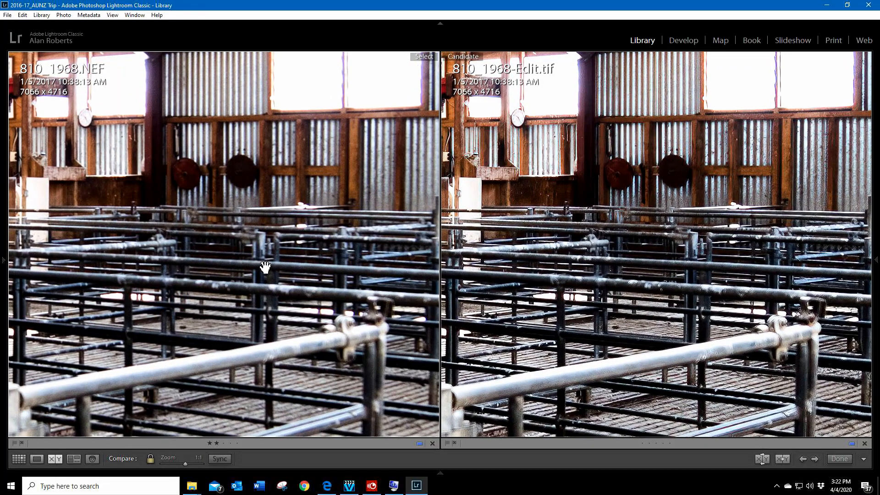
click(264, 265)
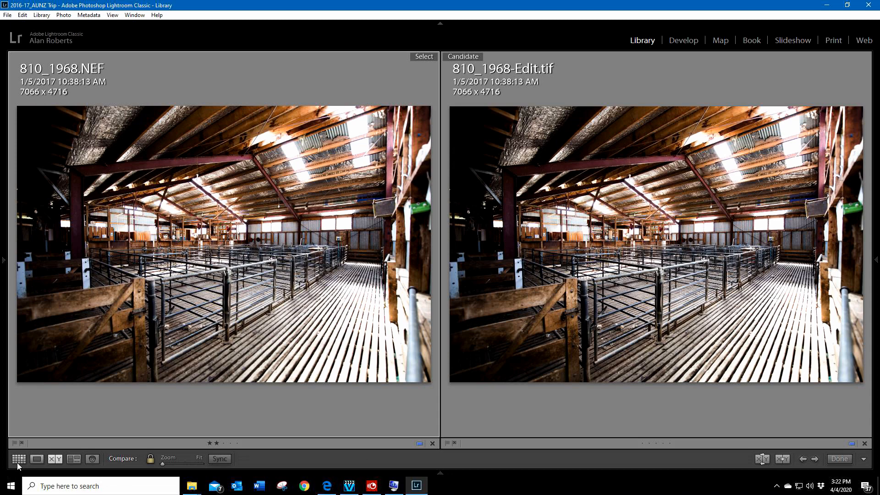
click(37, 459)
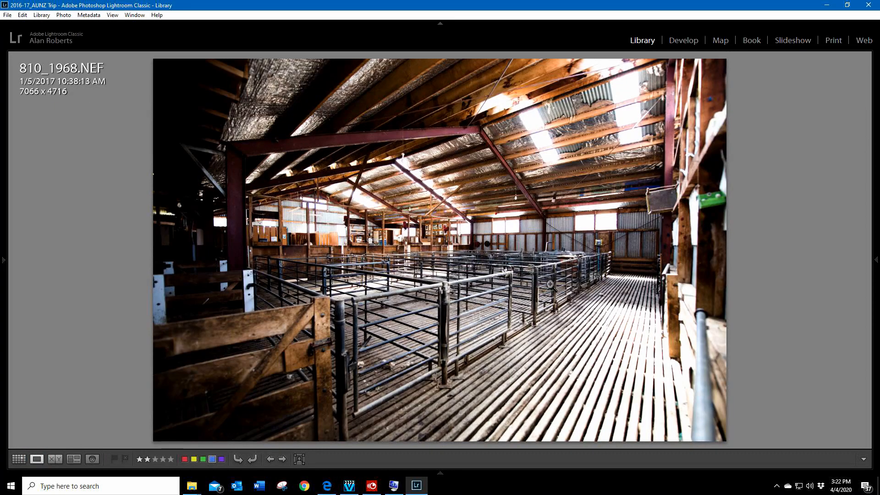